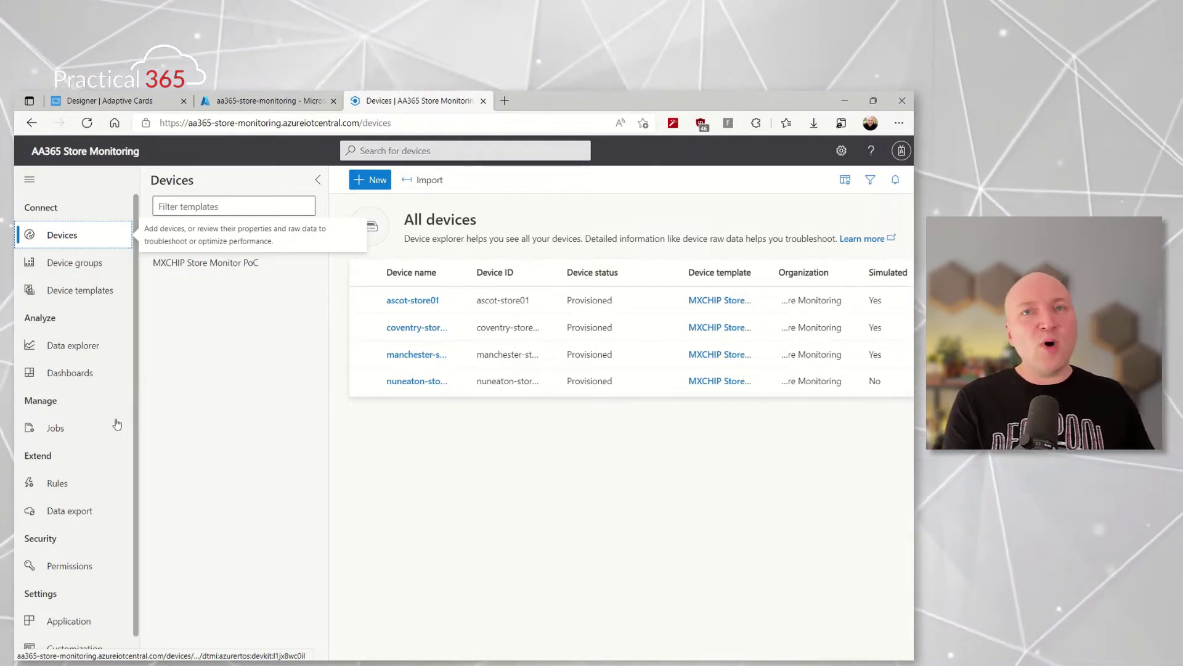
- Review the azde_telemetry export destination's settings under Data export Destinations
{"action": "left_click", "coordinate": [76, 510]}
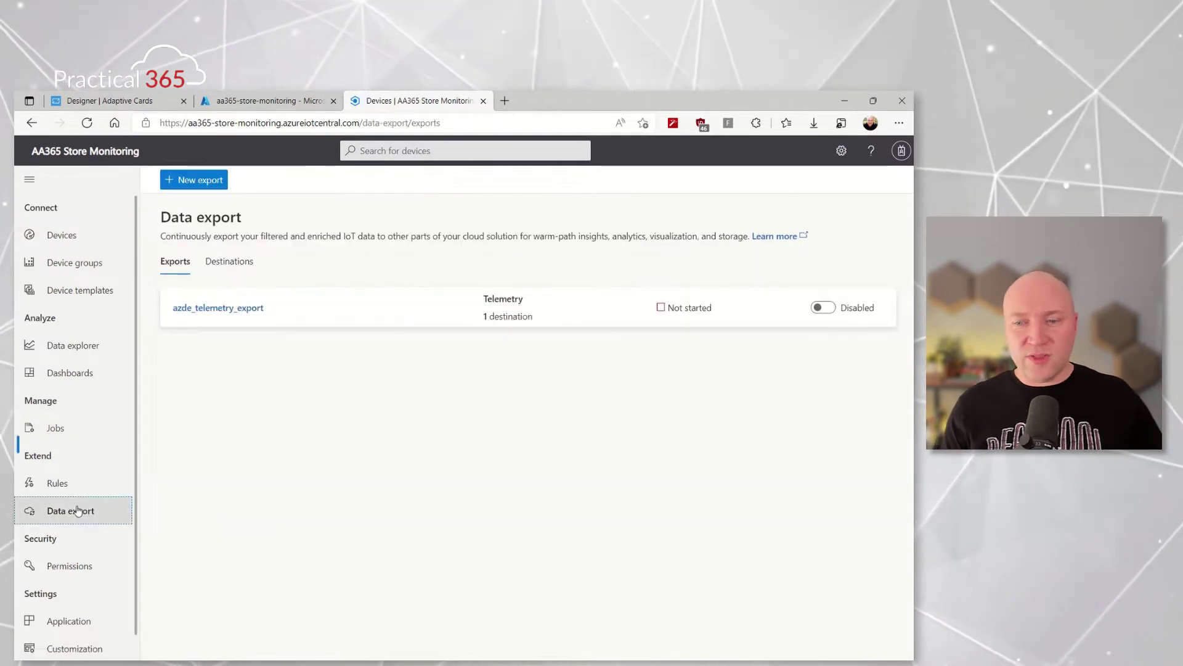
{"action": "left_click", "coordinate": [217, 262]}
{"action": "left_click", "coordinate": [211, 302]}
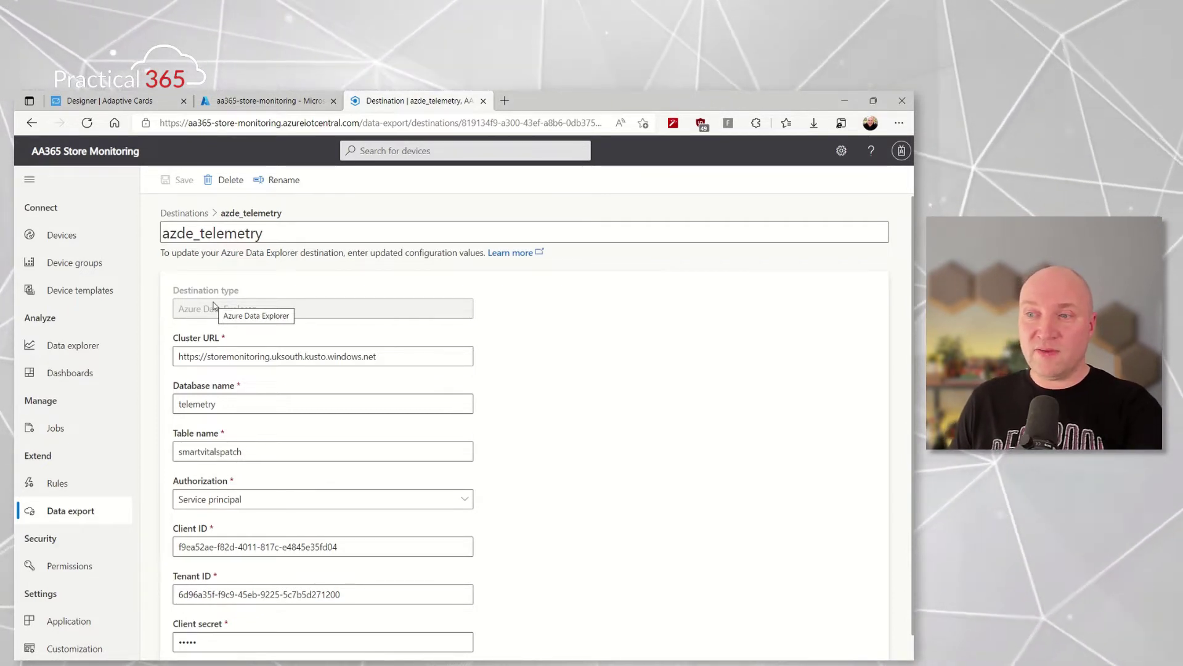
- Start a new rule named Telemetry targeting the MXCHIP Store Monitor PoC template
{"action": "left_click", "coordinate": [58, 482]}
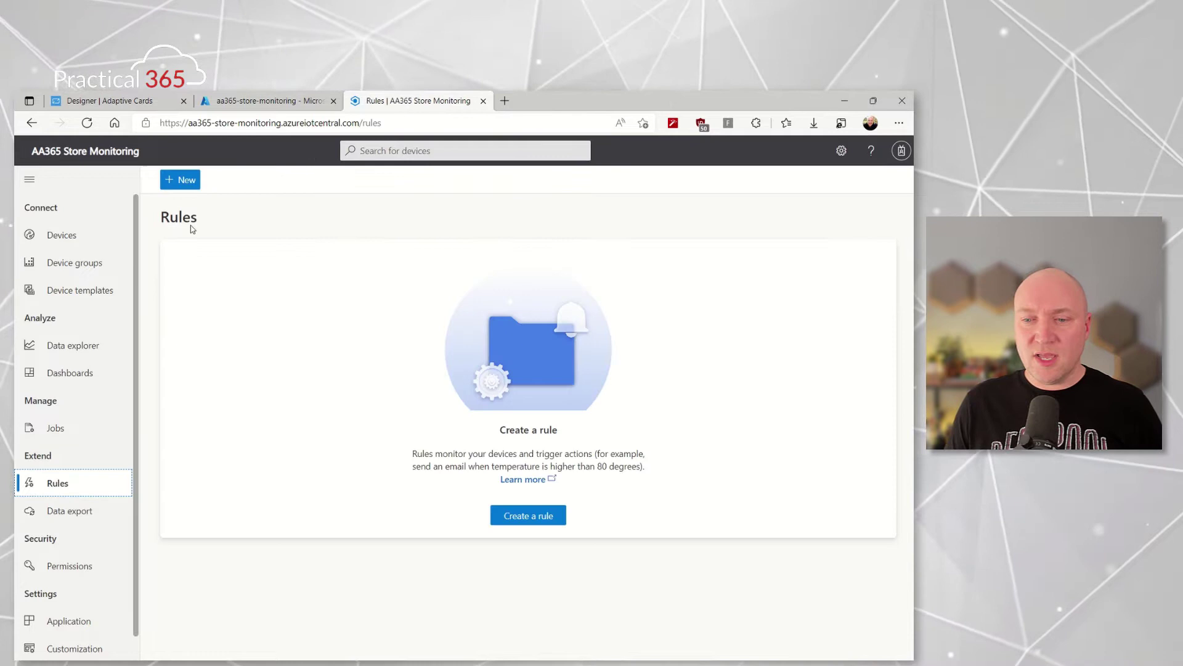
{"action": "left_click", "coordinate": [182, 185]}
{"action": "type", "text": "T"}
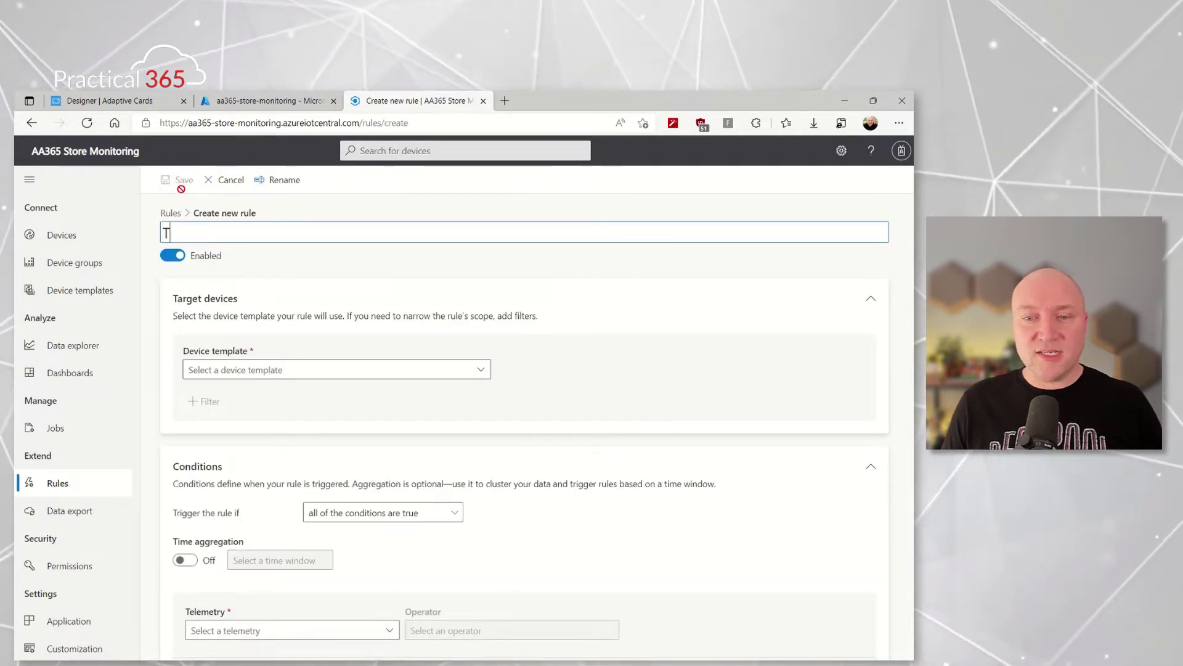
{"action": "type", "text": "elemetry"}
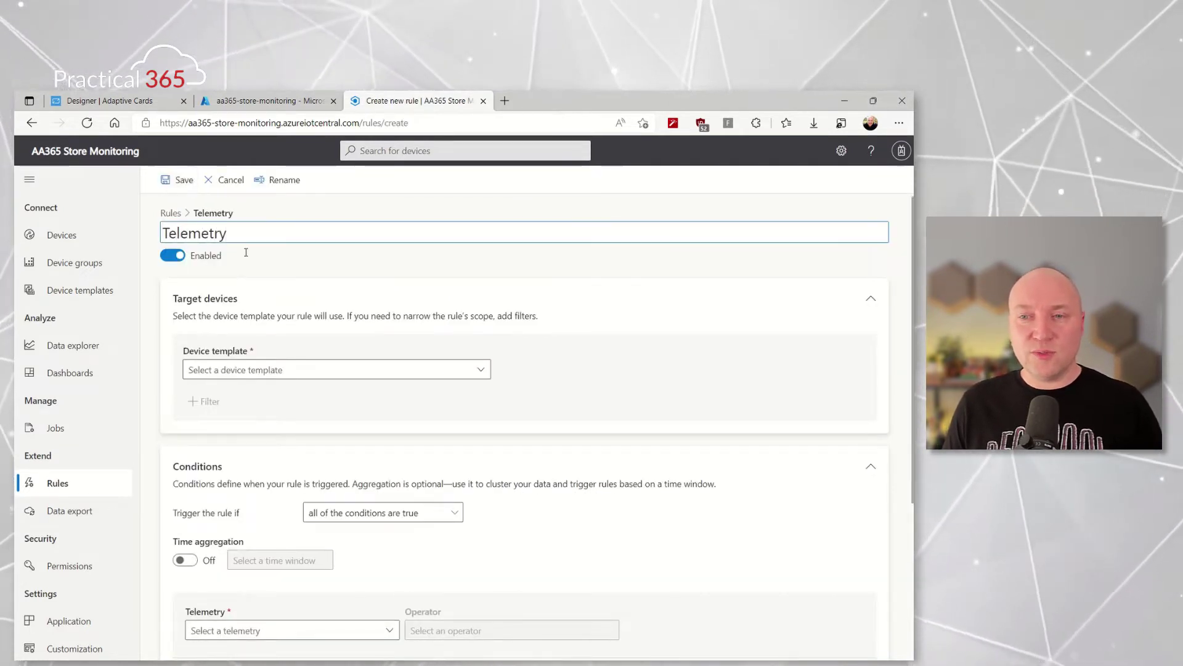
{"action": "left_click", "coordinate": [263, 368]}
{"action": "left_click", "coordinate": [252, 389]}
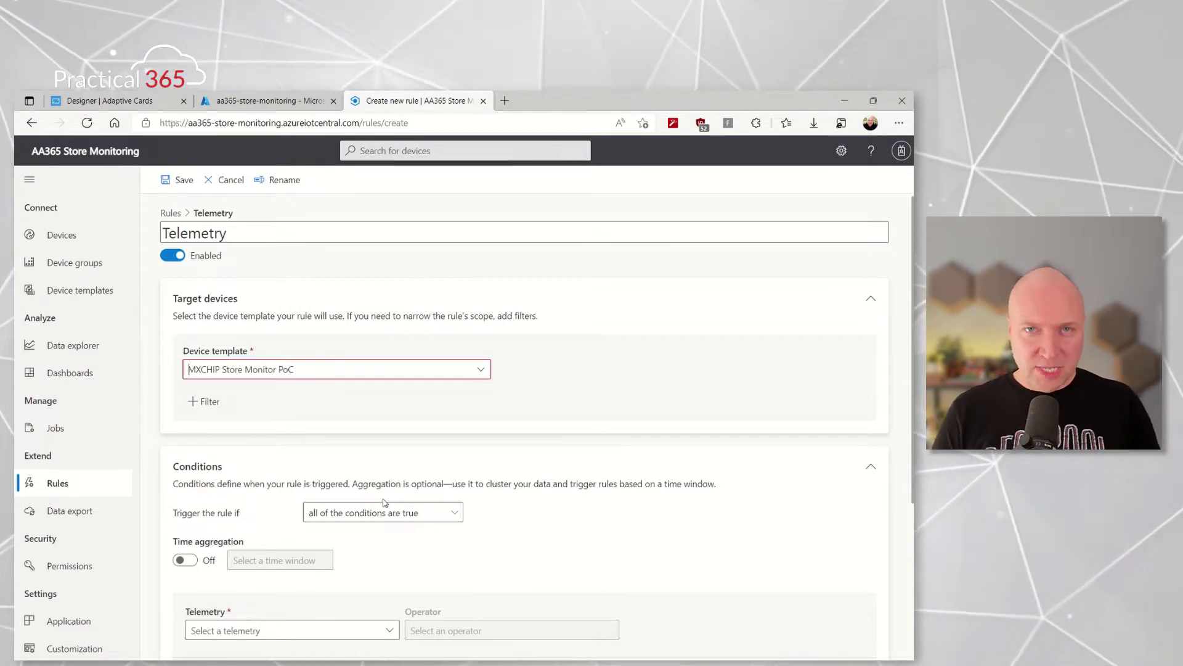
- Set the rule condition to Temperature is greater than -1000 and save the rule
{"action": "scroll", "coordinate": [282, 559], "scroll_direction": "down", "scroll_amount": 3}
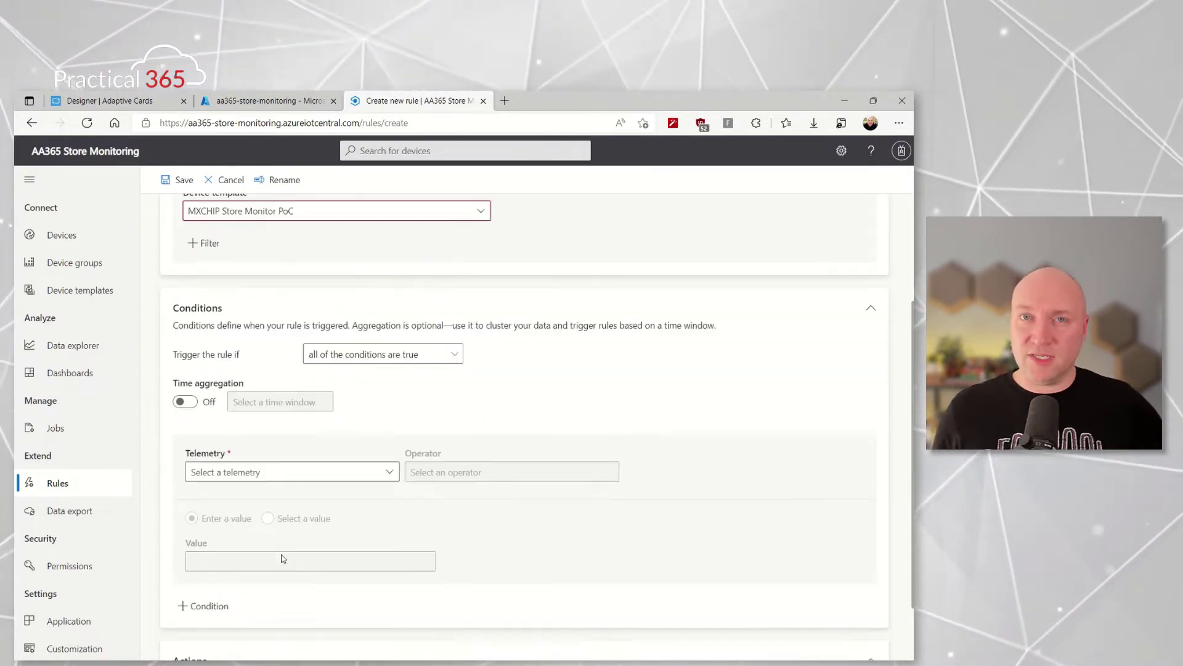
{"action": "left_click", "coordinate": [370, 471]}
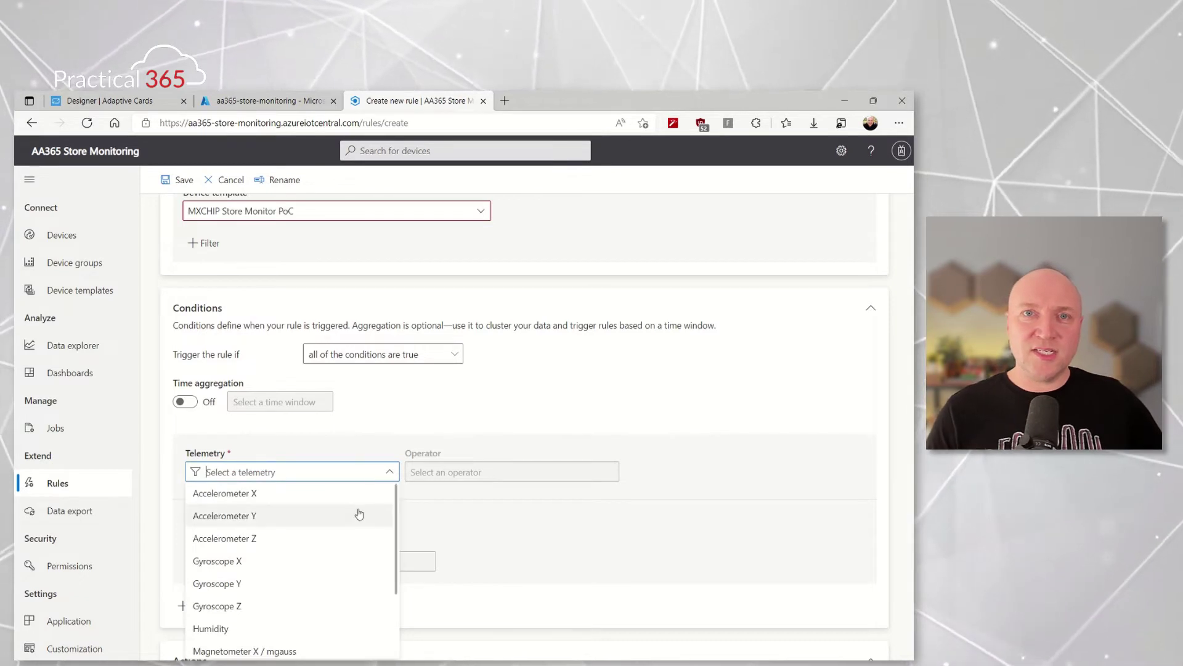
{"action": "scroll", "coordinate": [359, 512], "scroll_direction": "down", "scroll_amount": 2}
{"action": "left_click", "coordinate": [271, 646]}
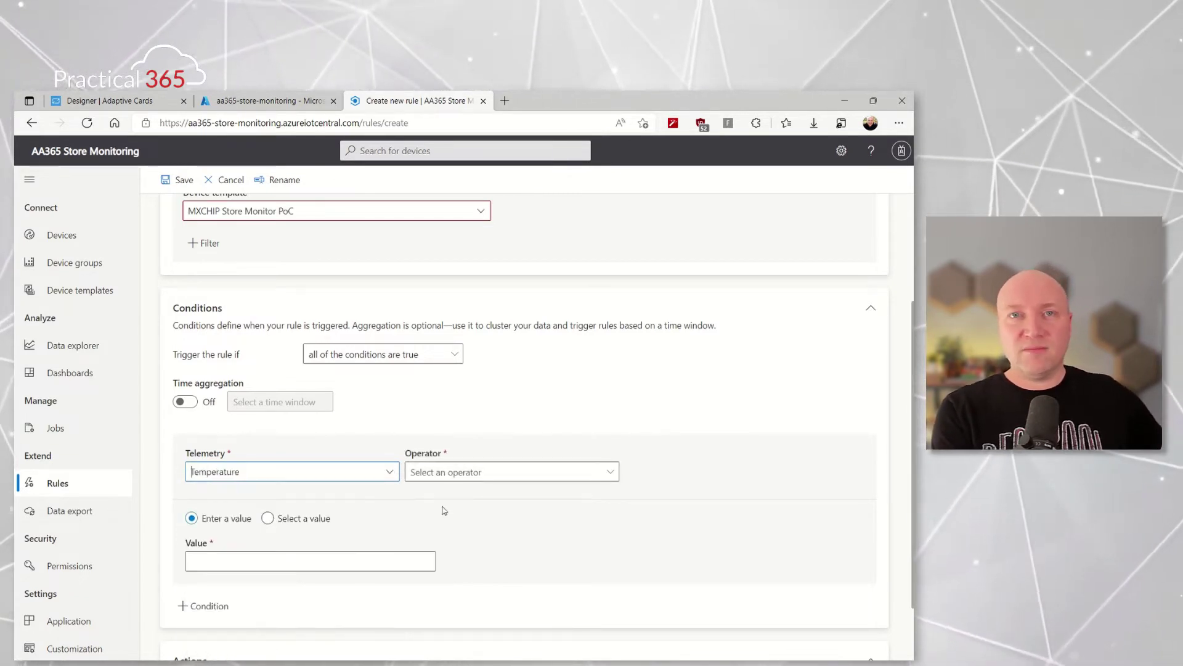
{"action": "left_click", "coordinate": [455, 472]}
{"action": "left_click", "coordinate": [462, 538]}
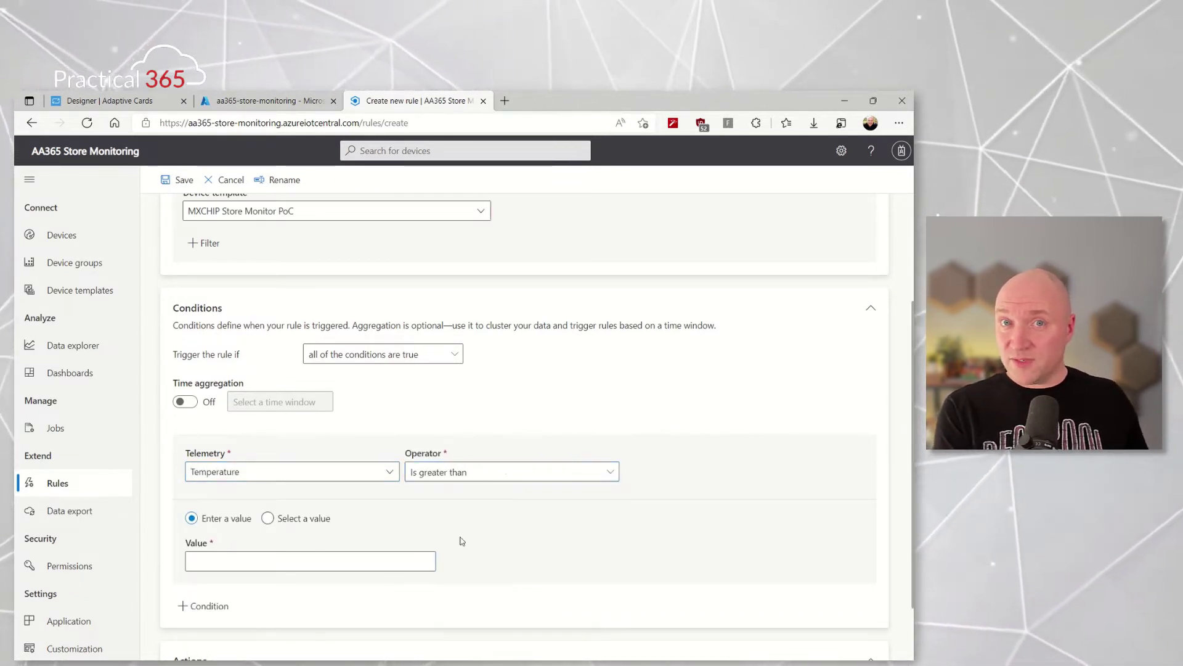
{"action": "type", "text": "-1000"}
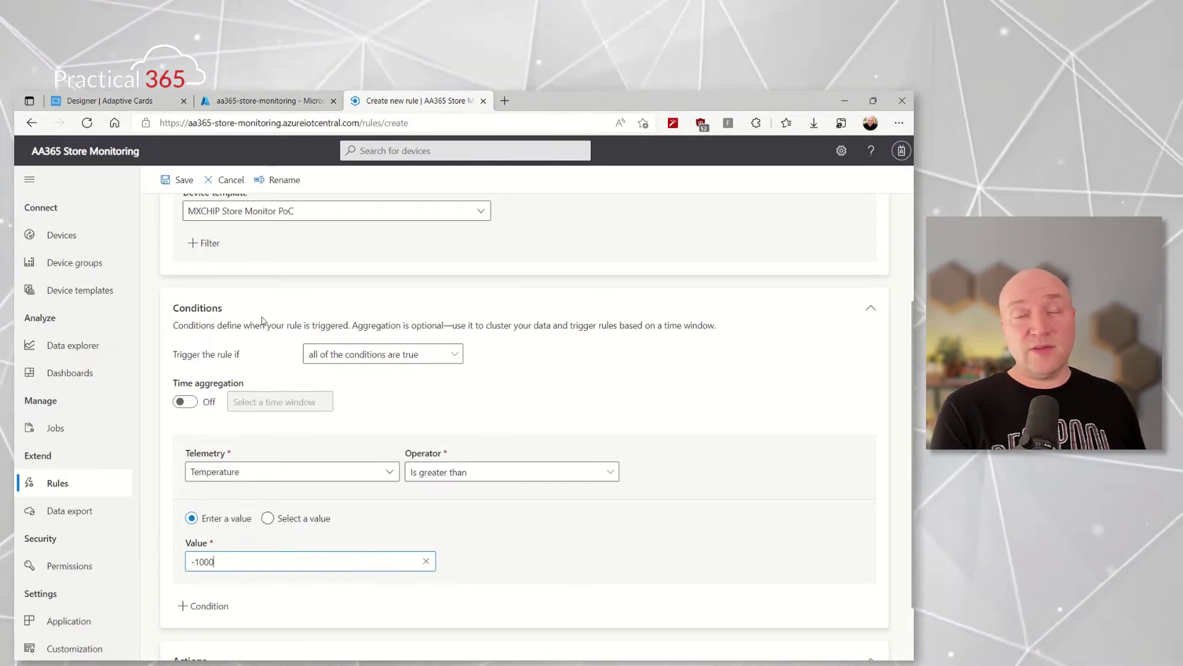
{"action": "left_click", "coordinate": [178, 180]}
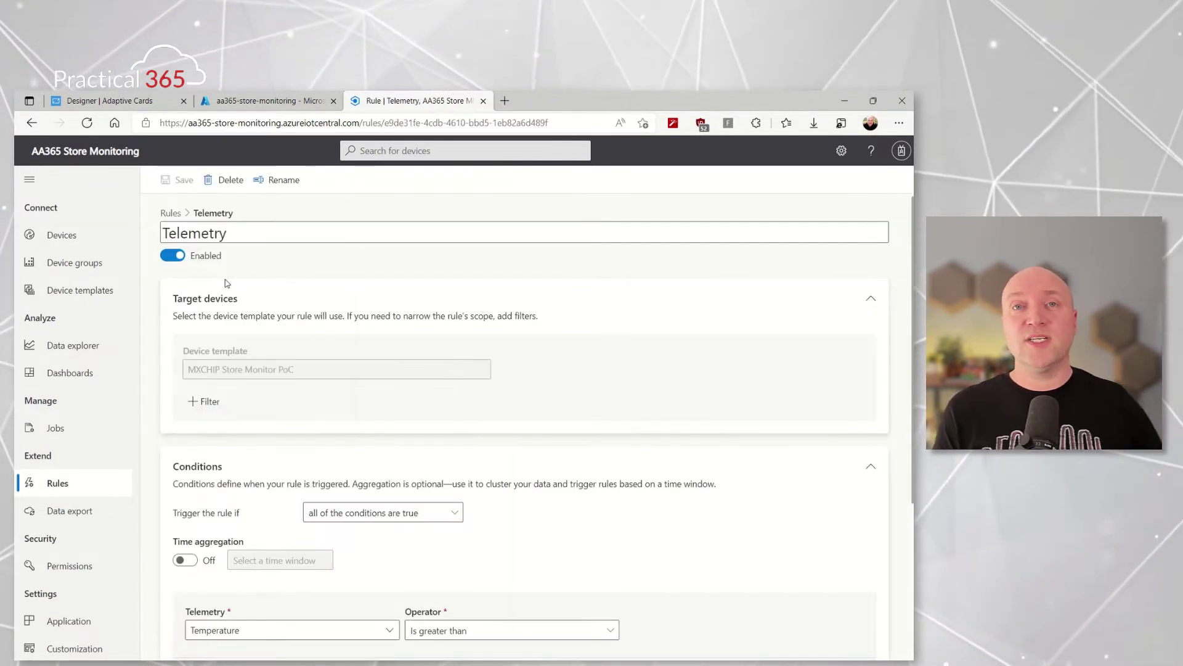
- Start a second rule named Threshold targeting the MXCHIP Store Monitor PoC template
{"action": "left_click", "coordinate": [85, 488]}
{"action": "left_click", "coordinate": [189, 184]}
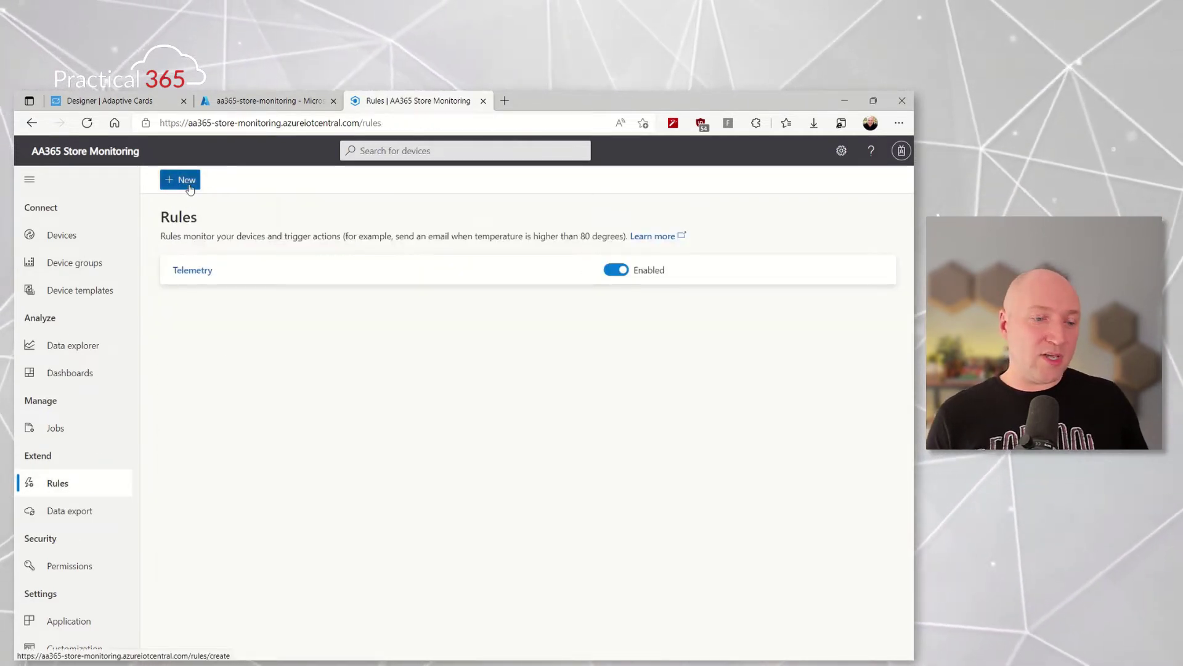
{"action": "type", "text": "Thres"}
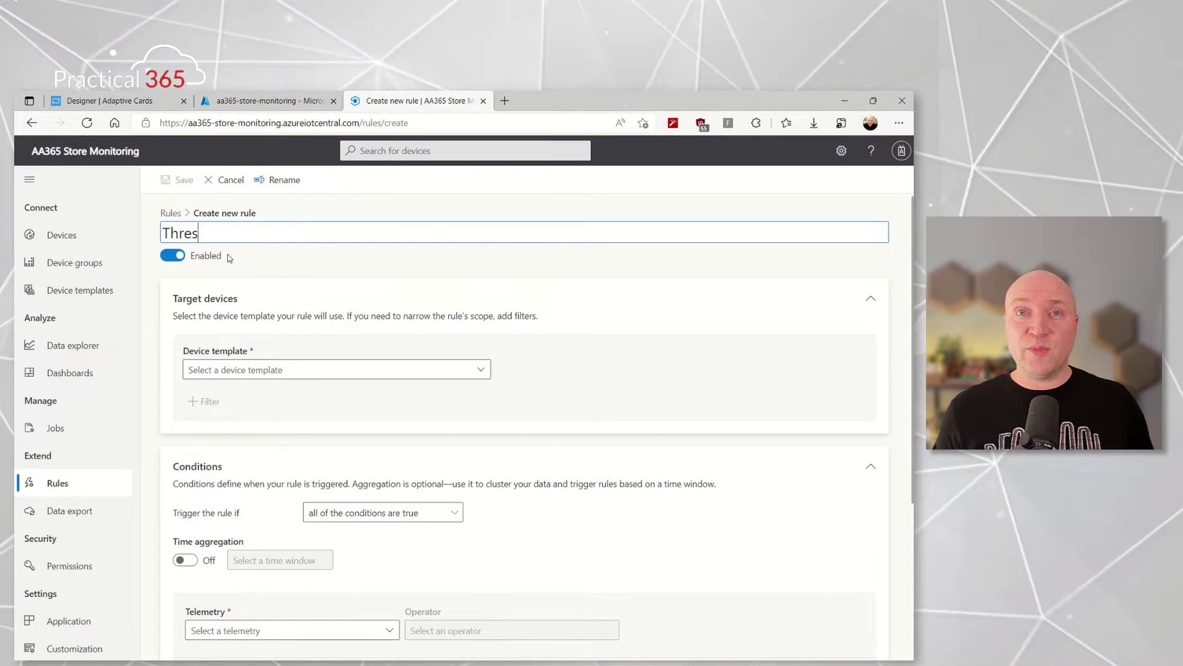
{"action": "type", "text": "hold"}
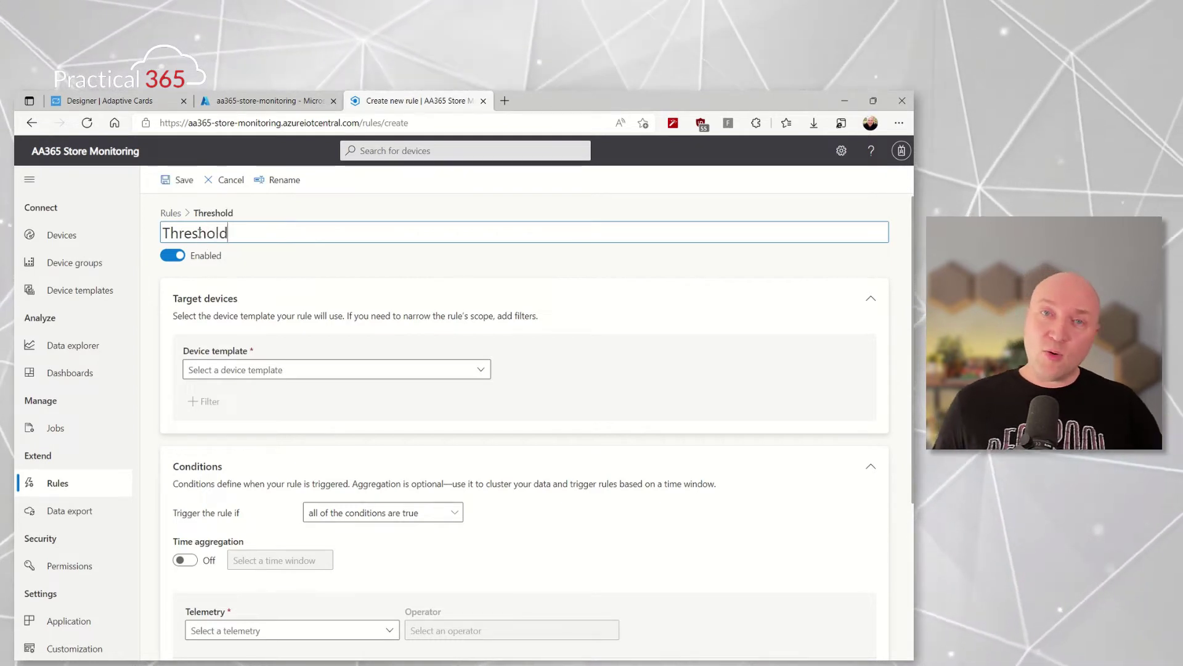
{"action": "left_click", "coordinate": [365, 369]}
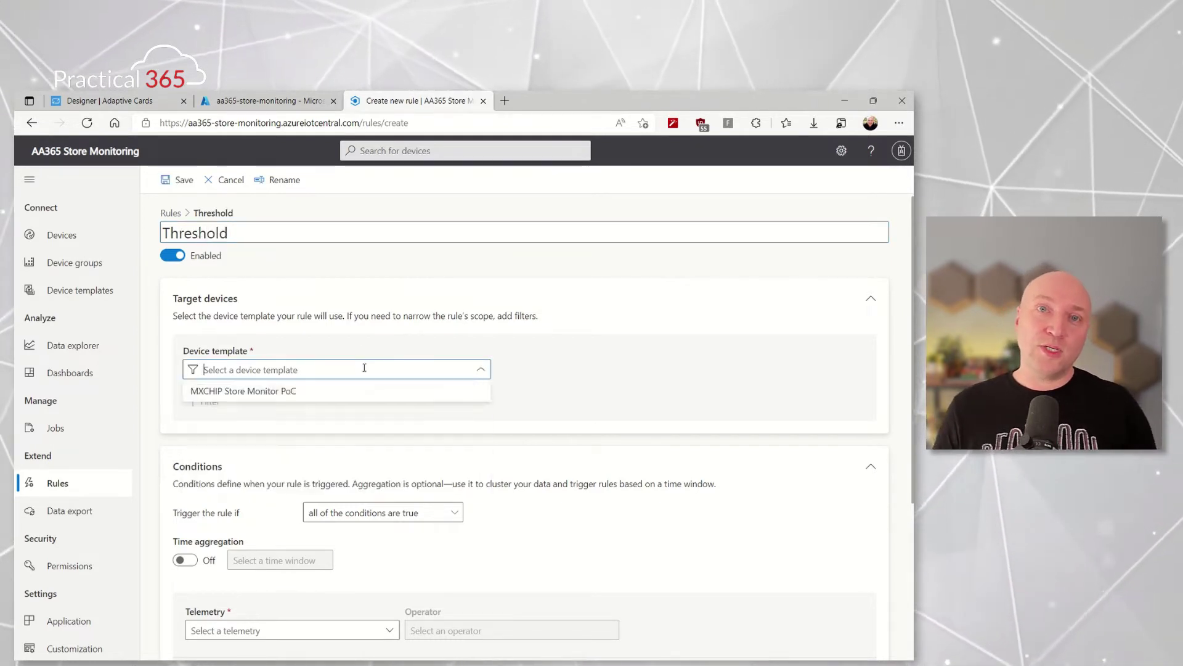
{"action": "left_click", "coordinate": [322, 391]}
- Set the Threshold condition to Temperature is greater than 8 and save the rule
{"action": "scroll", "coordinate": [459, 441], "scroll_direction": "down", "scroll_amount": 2}
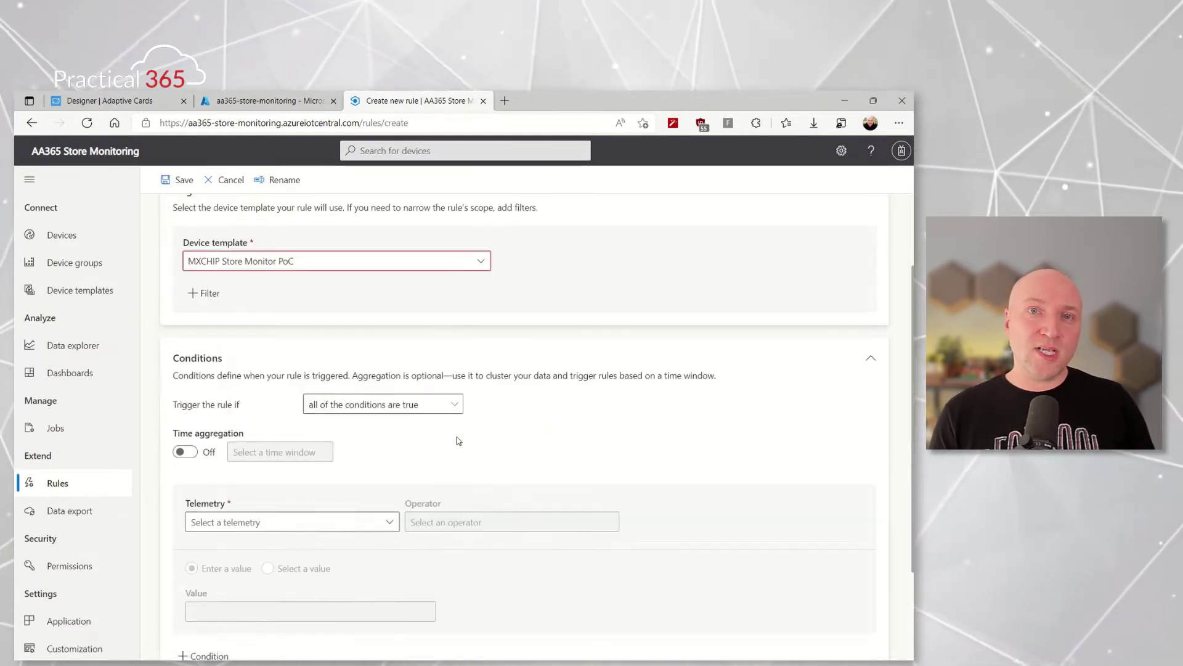
{"action": "left_click", "coordinate": [318, 522]}
{"action": "scroll", "coordinate": [301, 542], "scroll_direction": "down", "scroll_amount": 3}
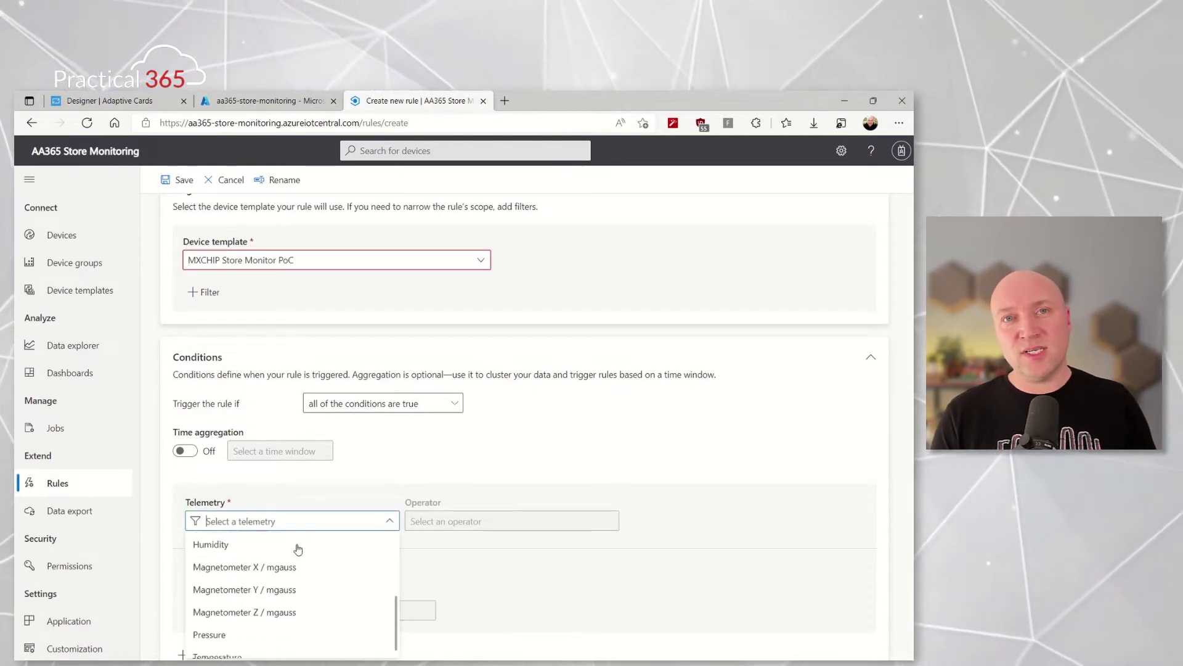
{"action": "left_click", "coordinate": [290, 649]}
{"action": "left_click", "coordinate": [455, 521]}
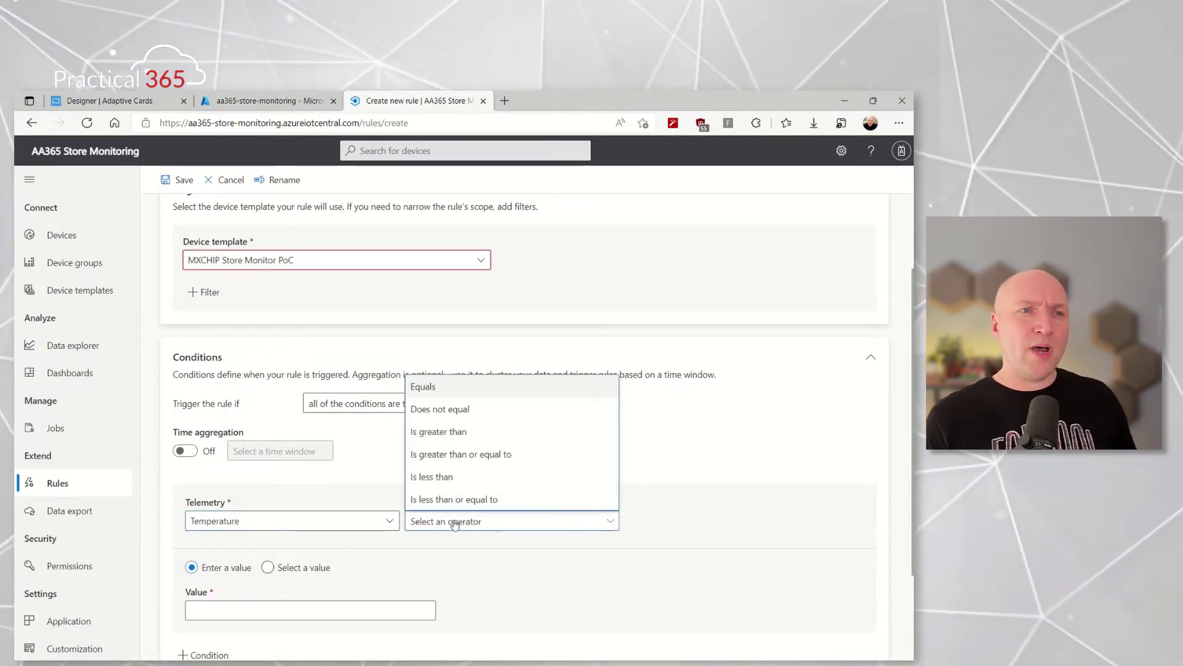
{"action": "left_click", "coordinate": [456, 434]}
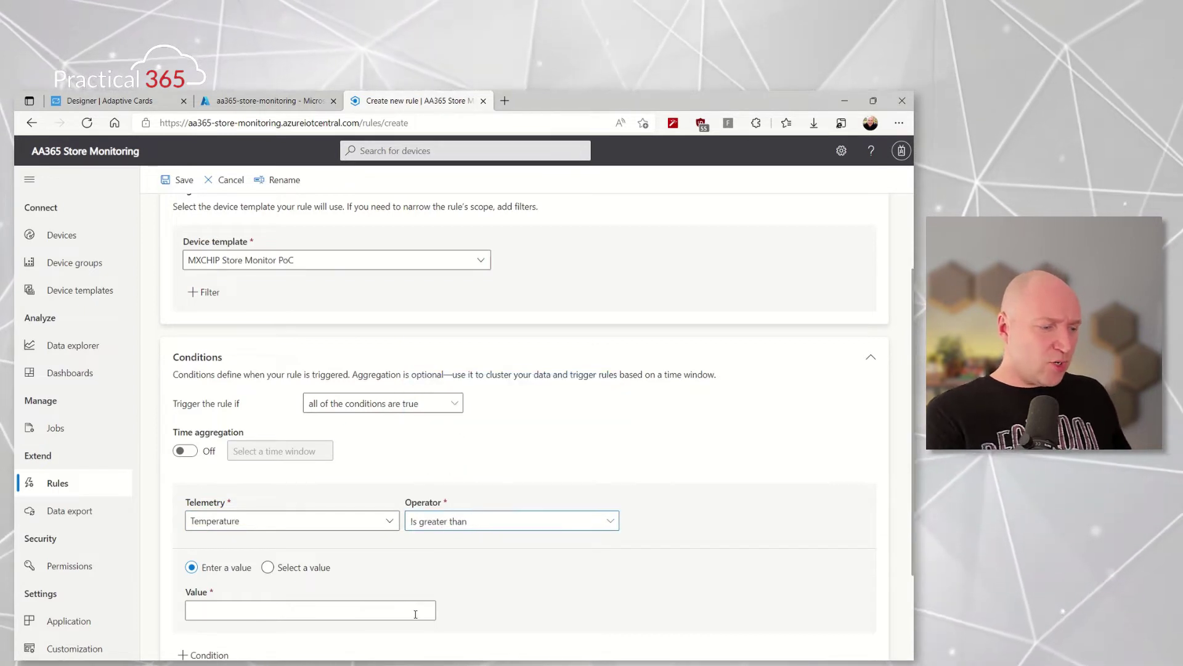
{"action": "left_click", "coordinate": [362, 609]}
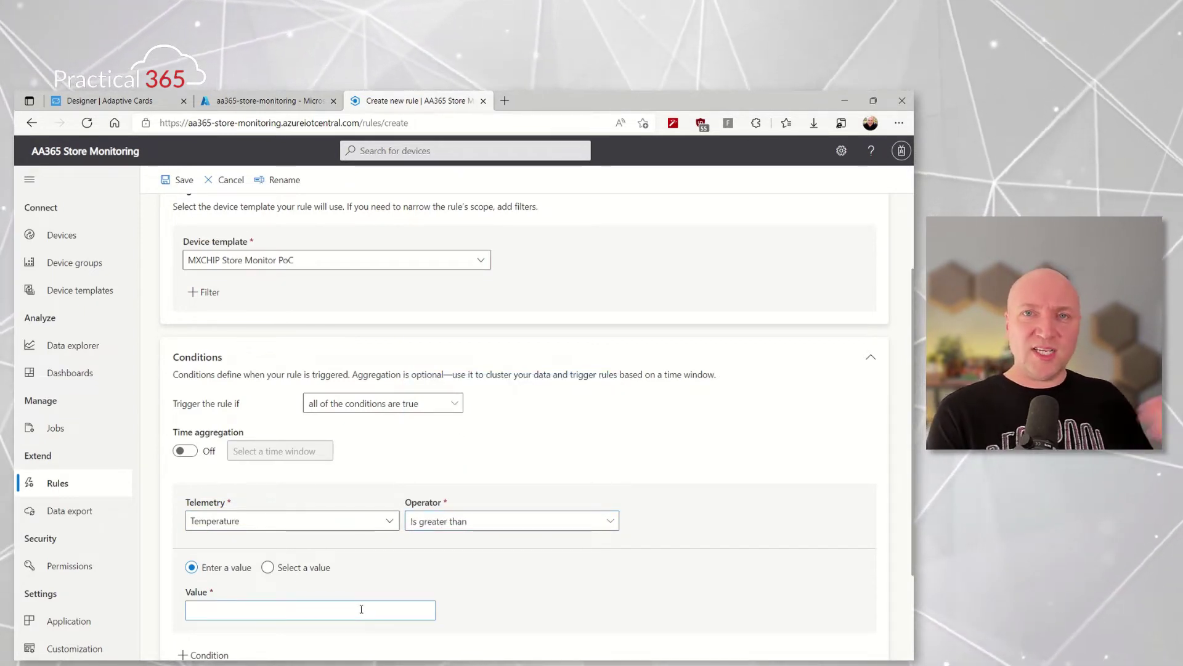
{"action": "type", "text": "8"}
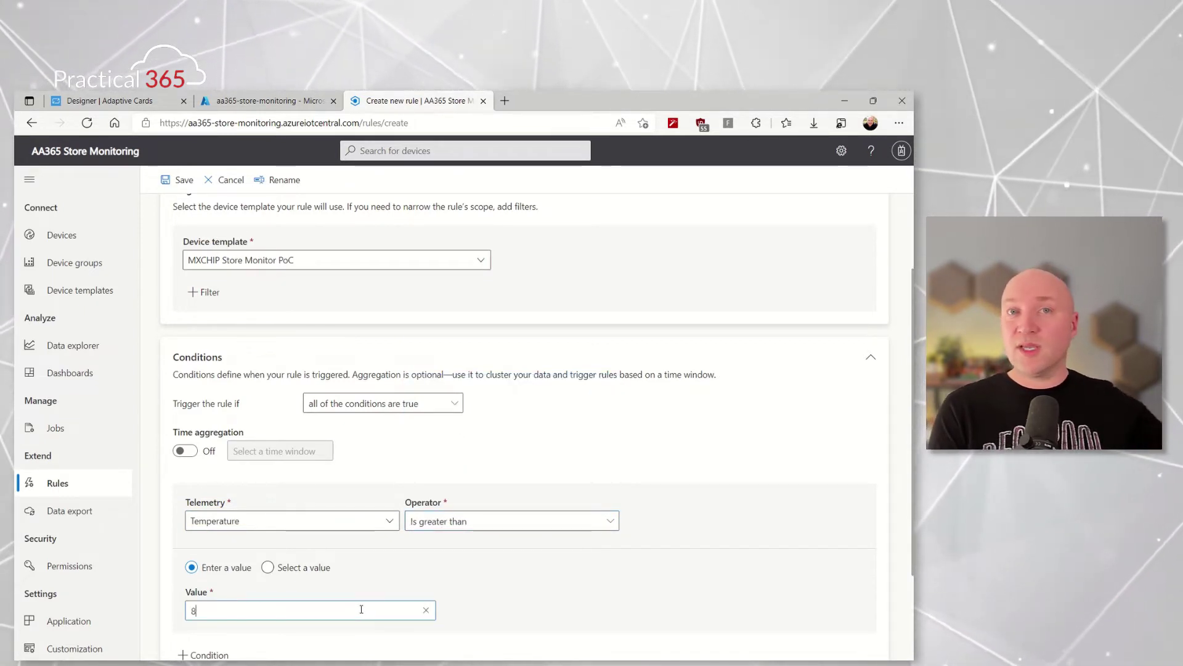
{"action": "left_click", "coordinate": [183, 180]}
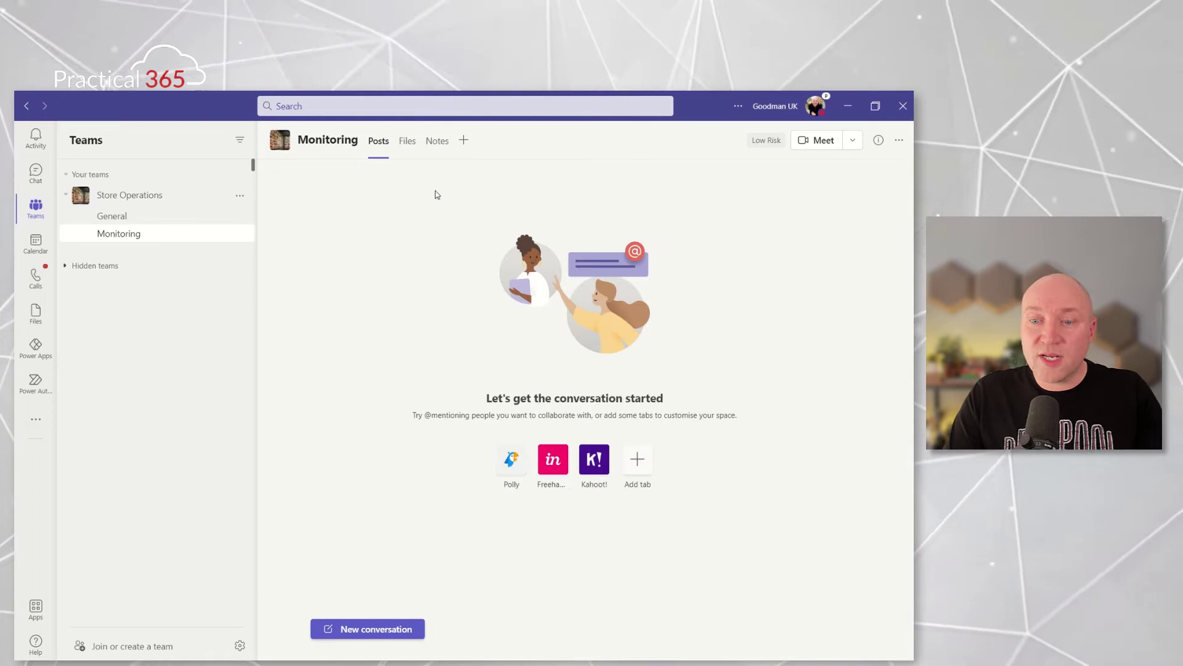
- Add a Power Apps tab to the Monitoring channel without posting, and create a new app
{"action": "left_click", "coordinate": [464, 140]}
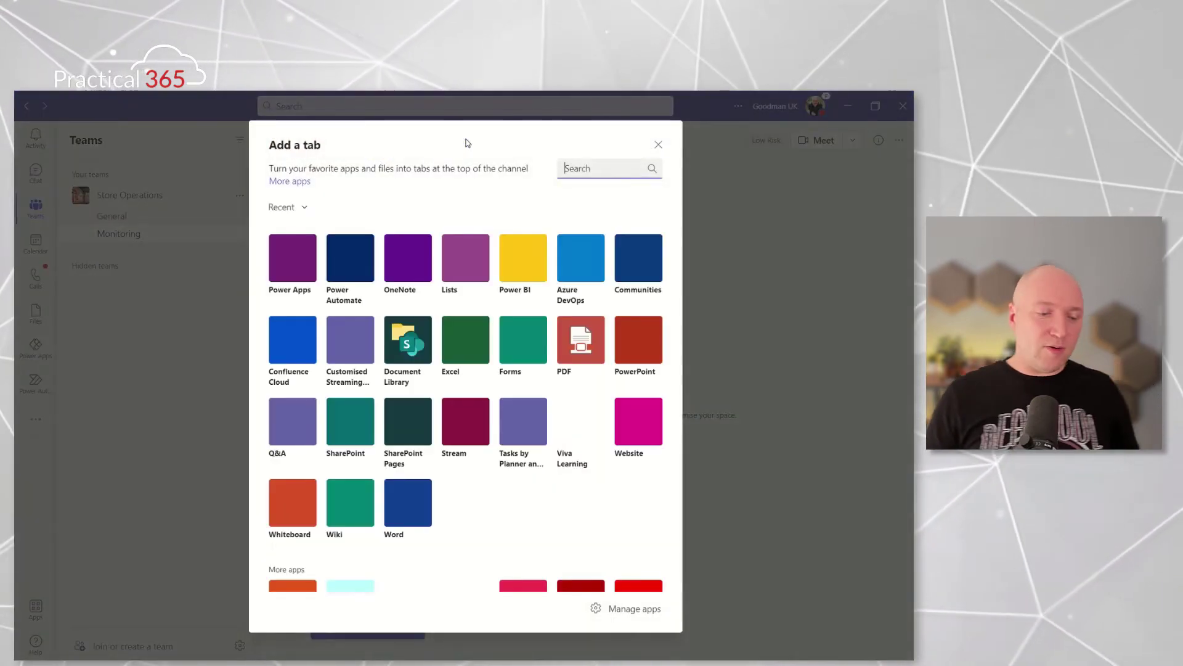
{"action": "type", "text": "power"}
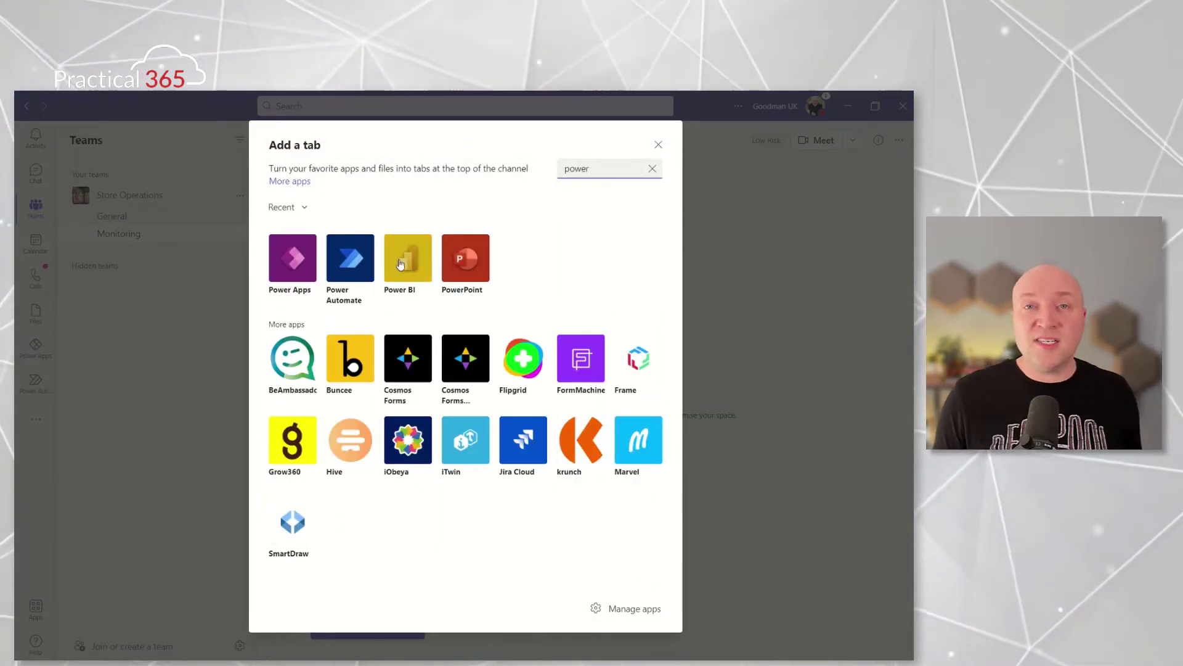
{"action": "left_click", "coordinate": [296, 259]}
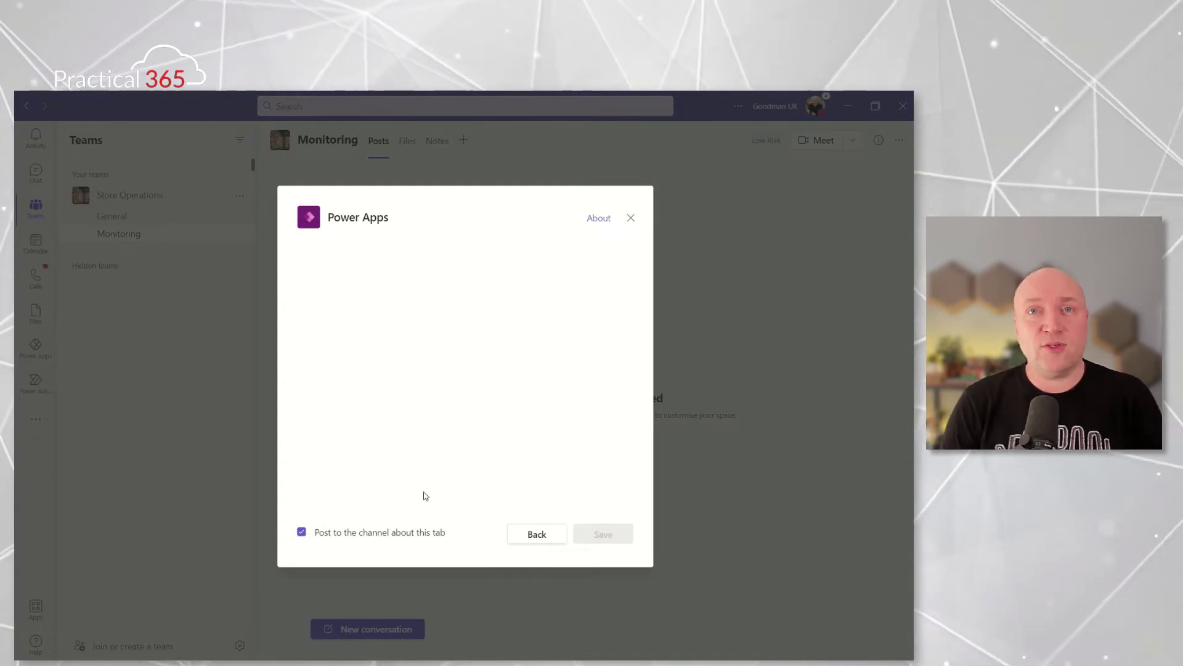
{"action": "left_click", "coordinate": [395, 535]}
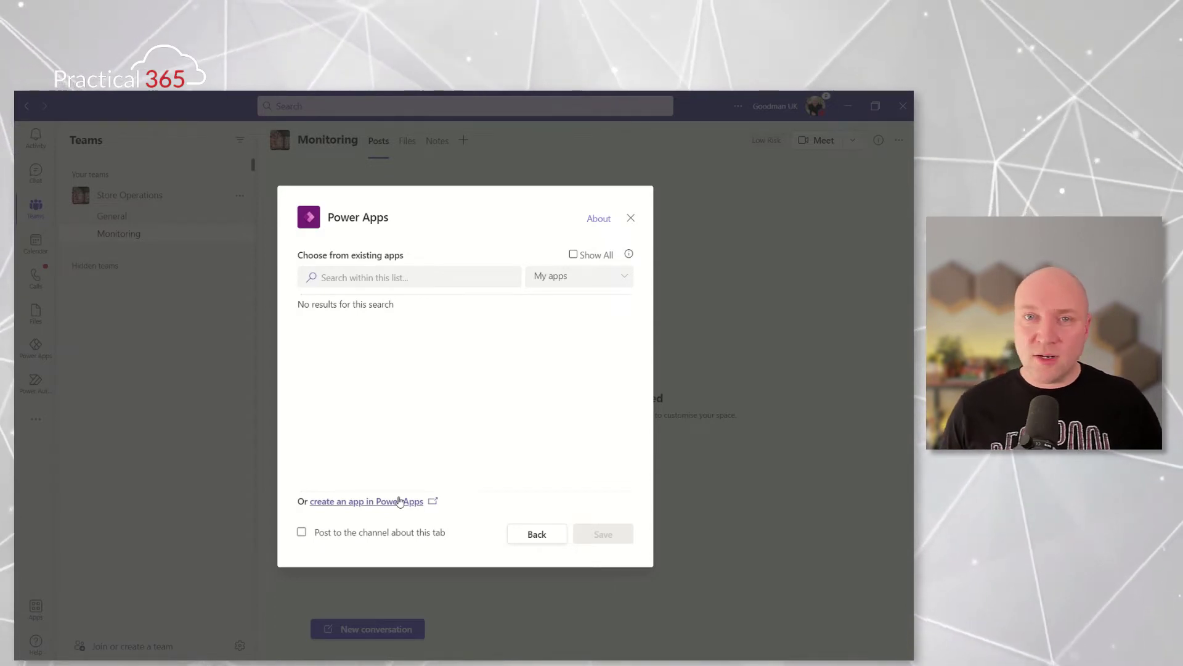
{"action": "left_click", "coordinate": [379, 507]}
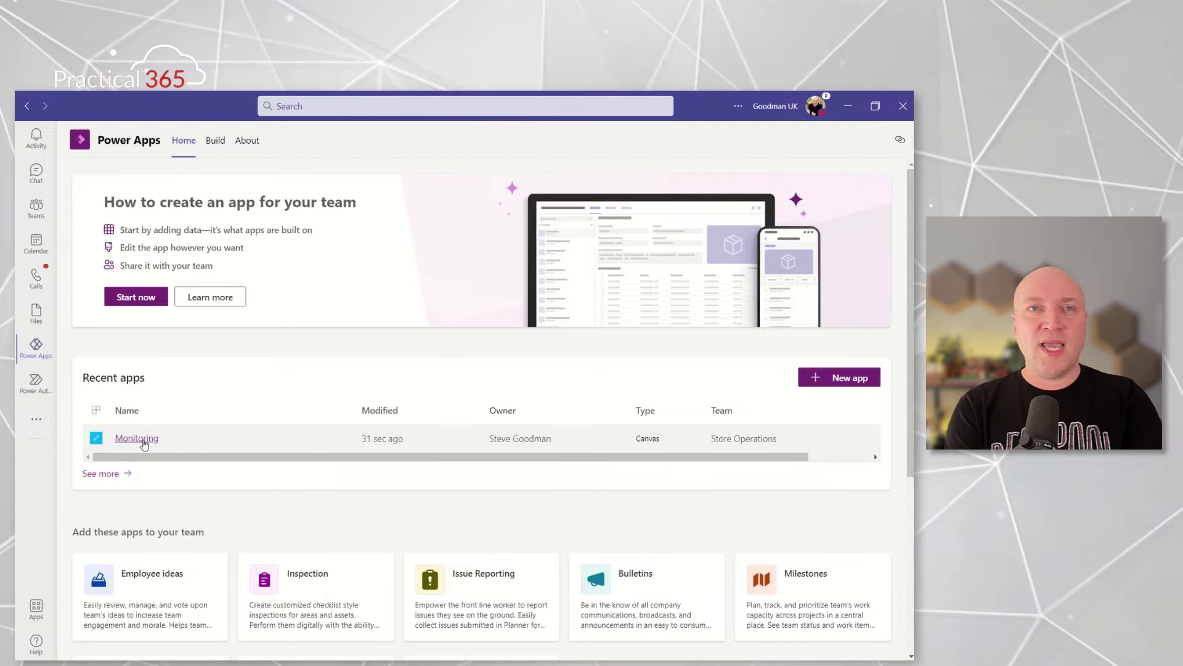
- Edit the Monitoring app and create a new Dataverse table named Monitorings
{"action": "left_click", "coordinate": [143, 441]}
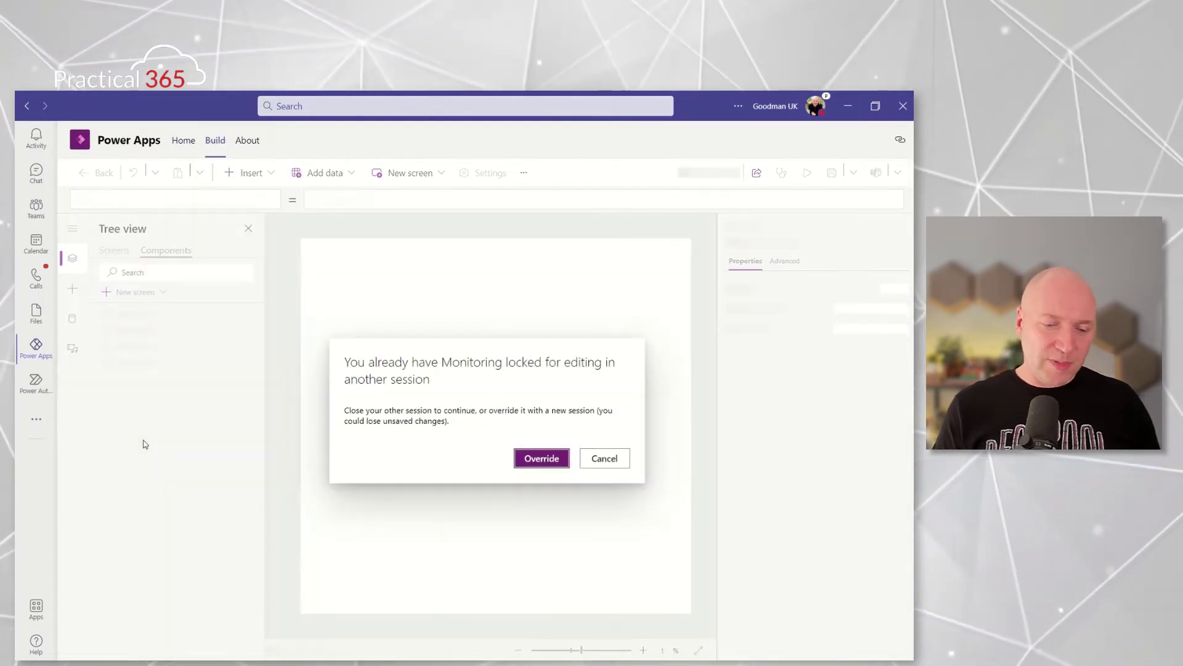
{"action": "left_click", "coordinate": [545, 458]}
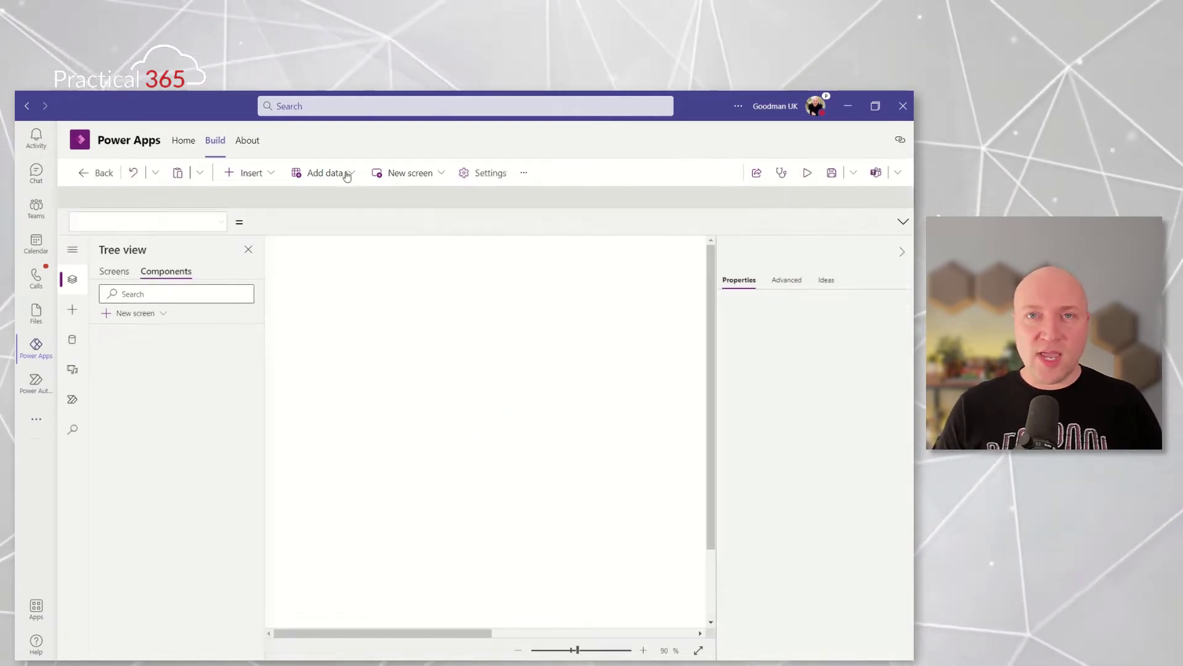
{"action": "left_click", "coordinate": [347, 175]}
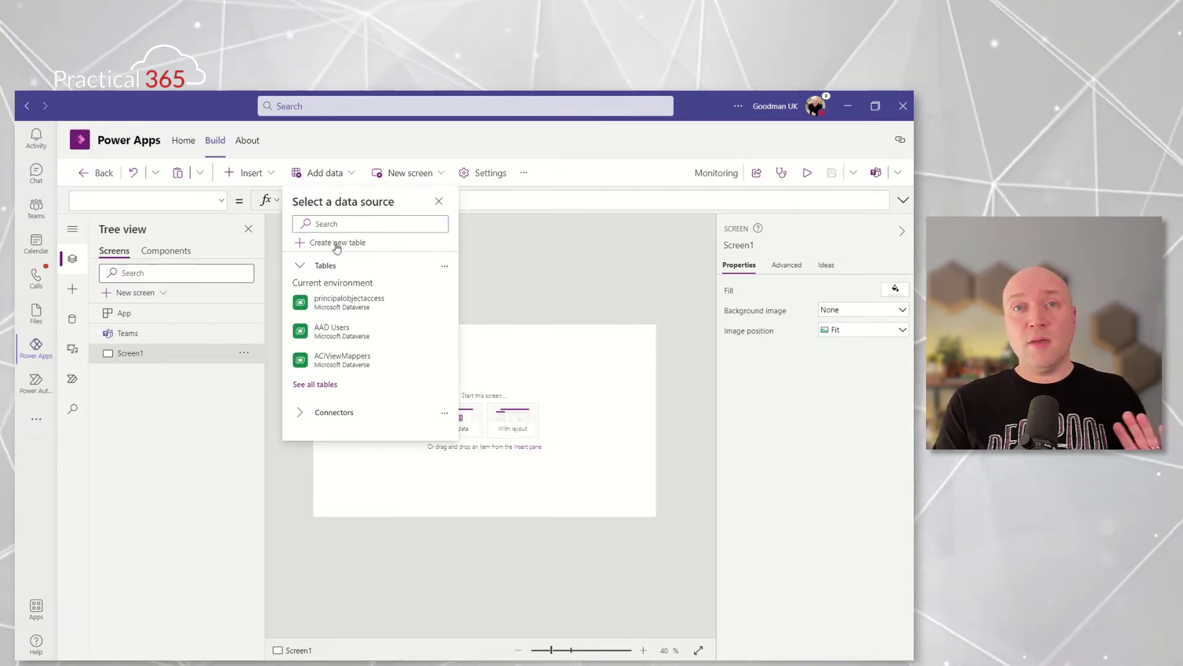
{"action": "left_click", "coordinate": [338, 244]}
{"action": "left_click", "coordinate": [419, 395]}
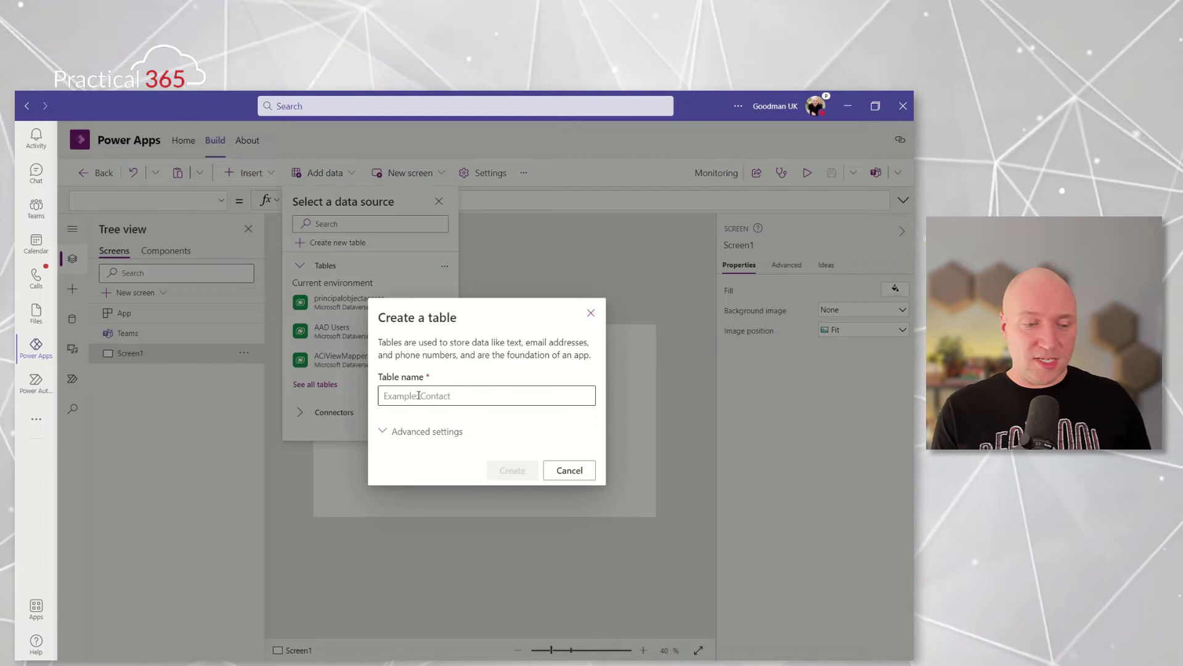
{"action": "type", "text": "Monitoring"}
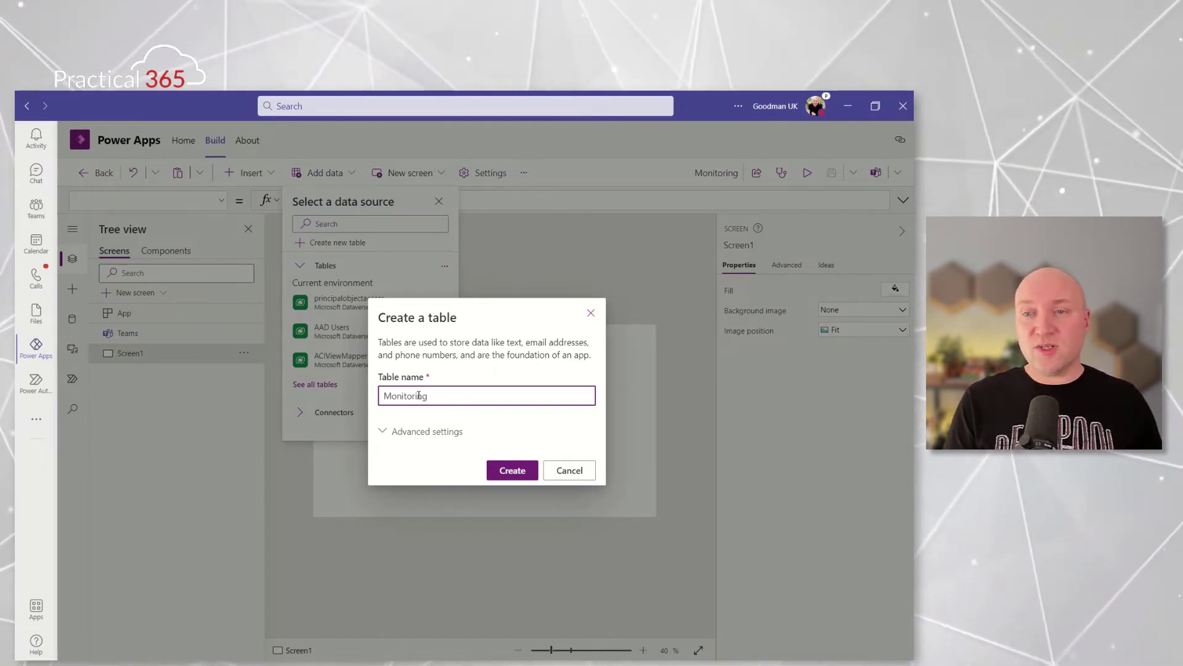
{"action": "left_click", "coordinate": [516, 473]}
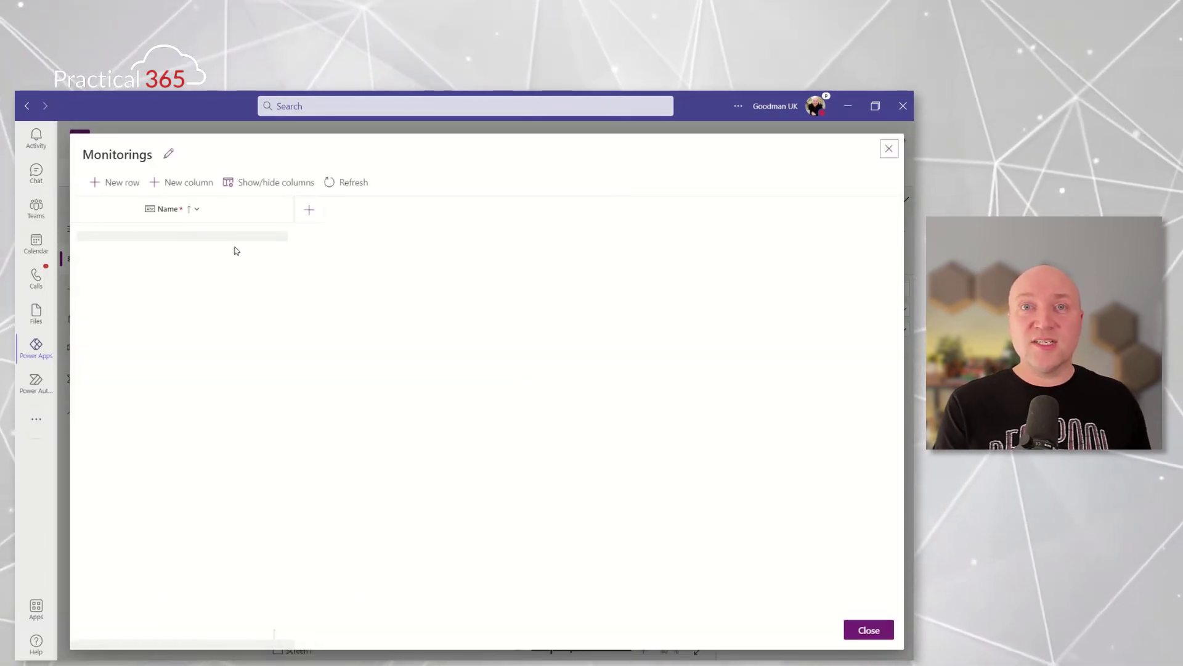
- Add a Temperature column of type Decimal to the Monitorings table
{"action": "left_click", "coordinate": [188, 188]}
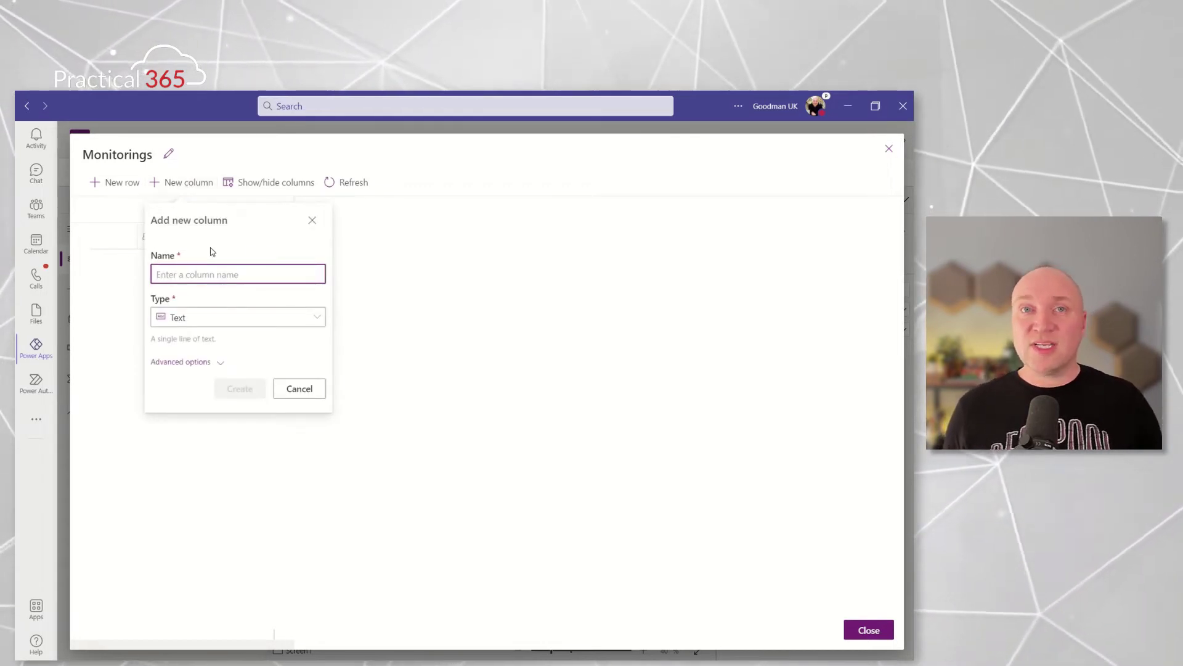
{"action": "type", "text": "Temp"}
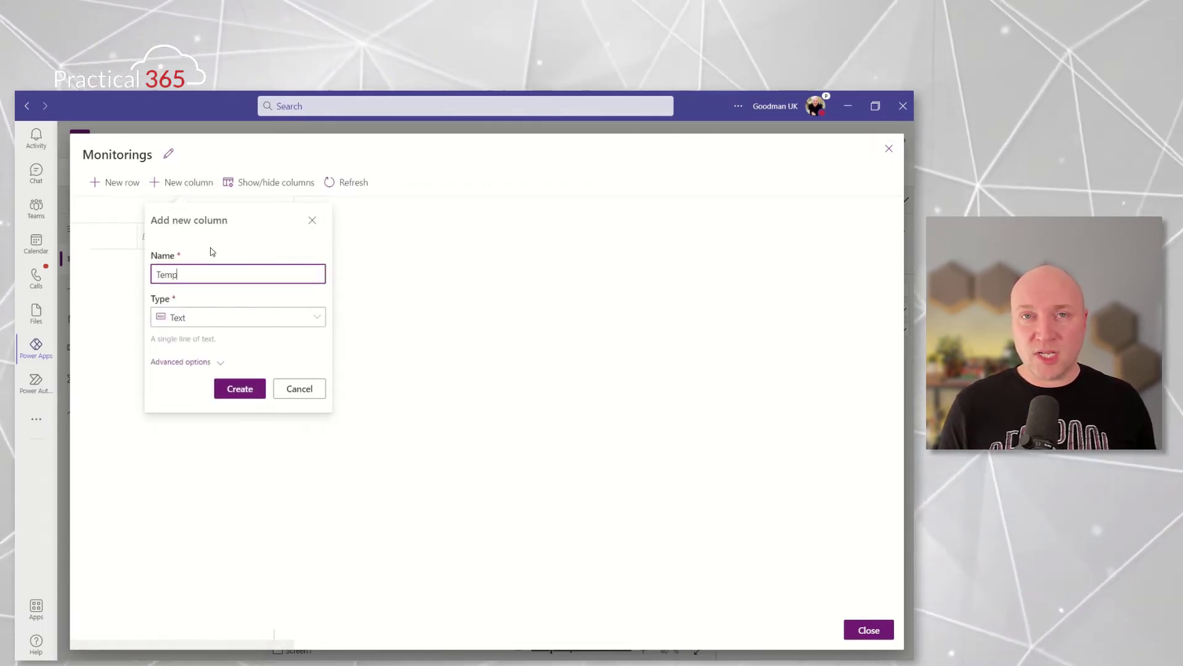
{"action": "type", "text": "erature"}
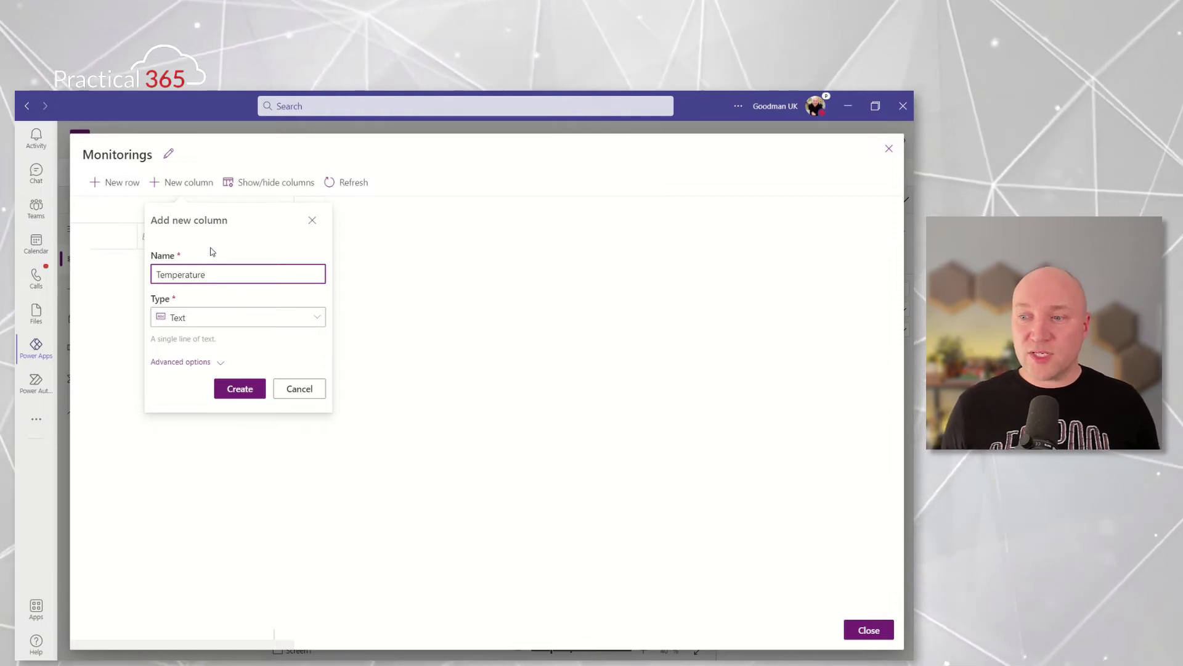
{"action": "left_click", "coordinate": [270, 317]}
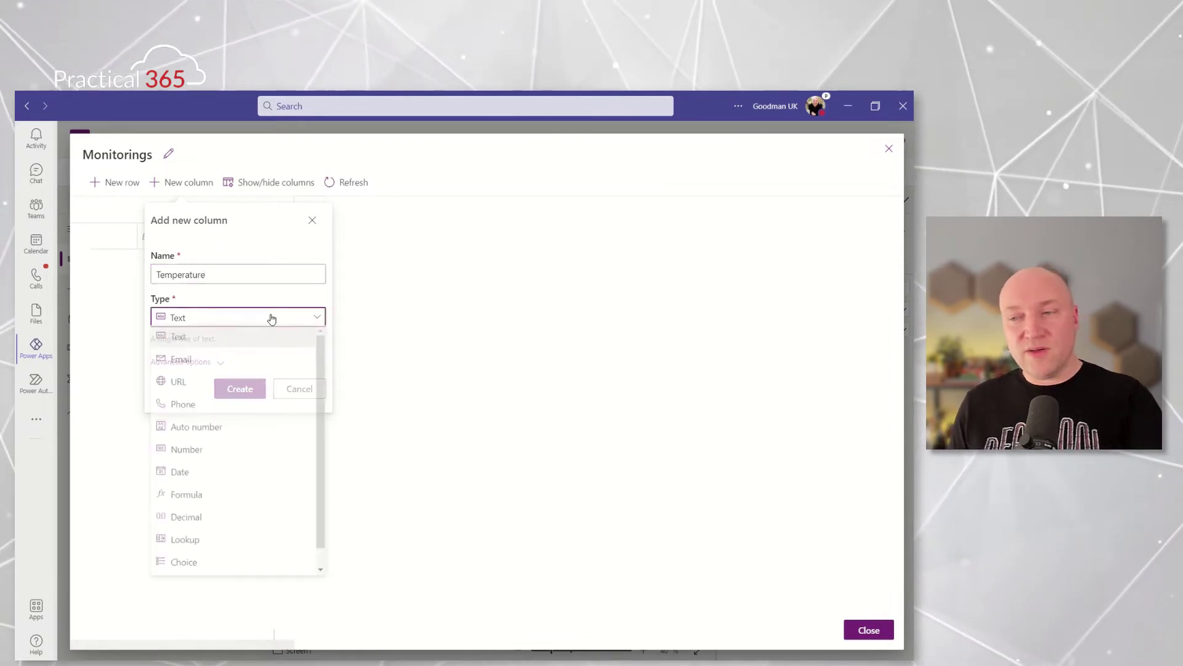
{"action": "left_click", "coordinate": [235, 519]}
{"action": "left_click", "coordinate": [249, 397]}
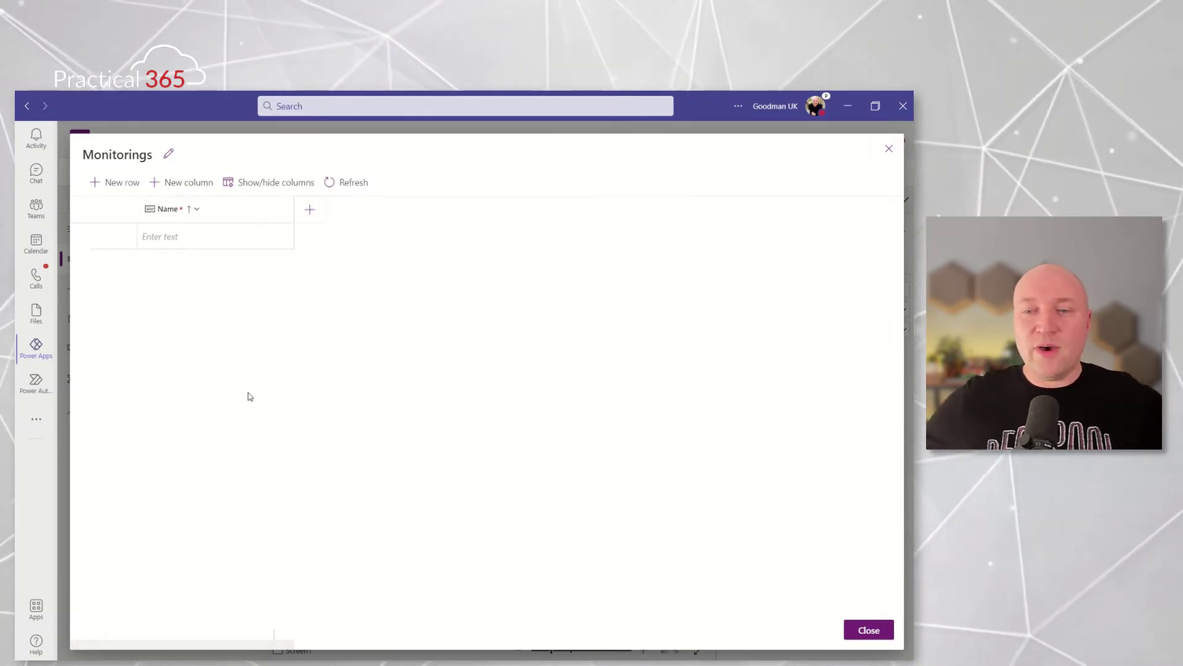
- Show the Created On column in the table view, save, and close the table editor
{"action": "left_click", "coordinate": [279, 185]}
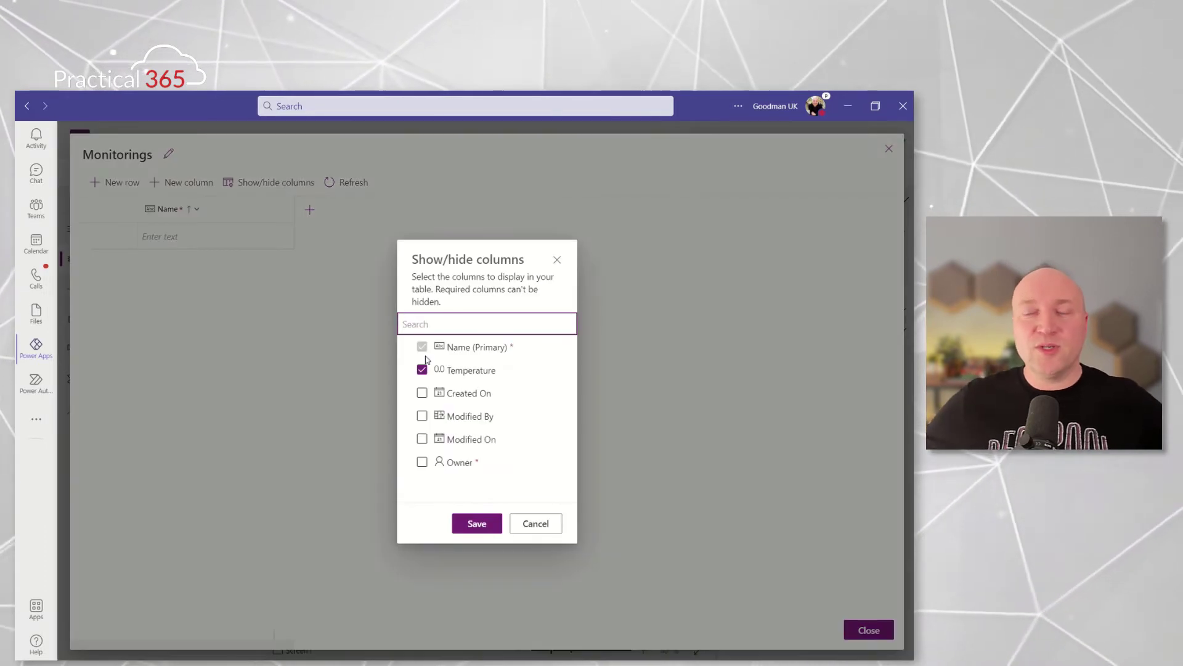
{"action": "left_click", "coordinate": [424, 402]}
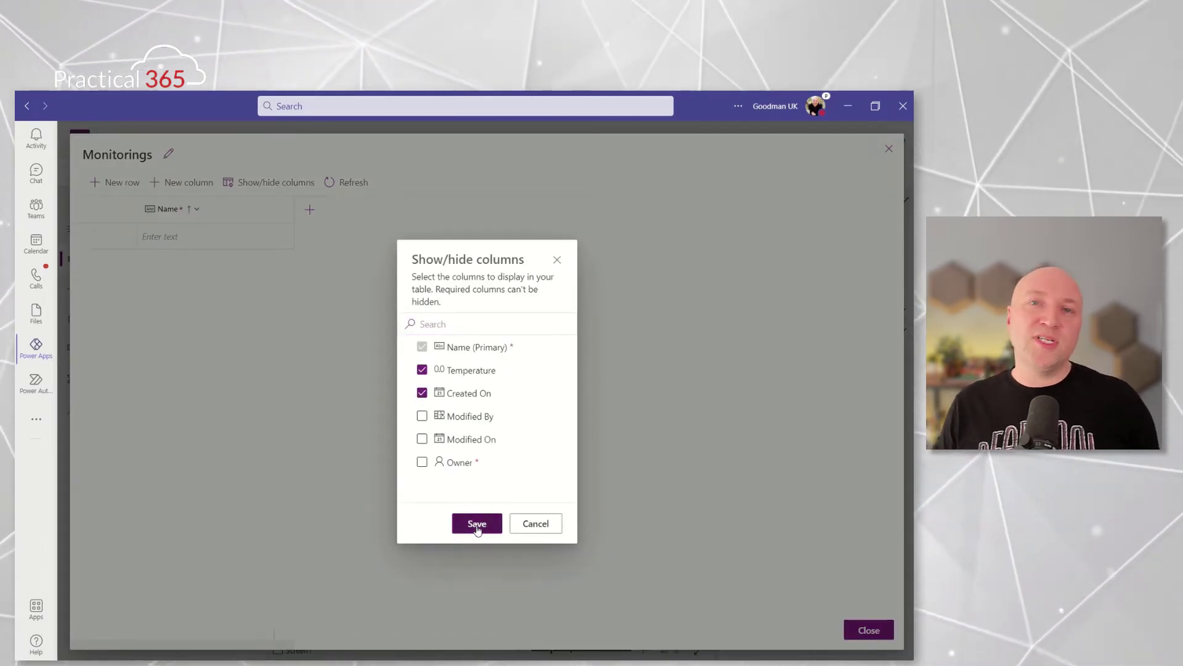
{"action": "left_click", "coordinate": [477, 523]}
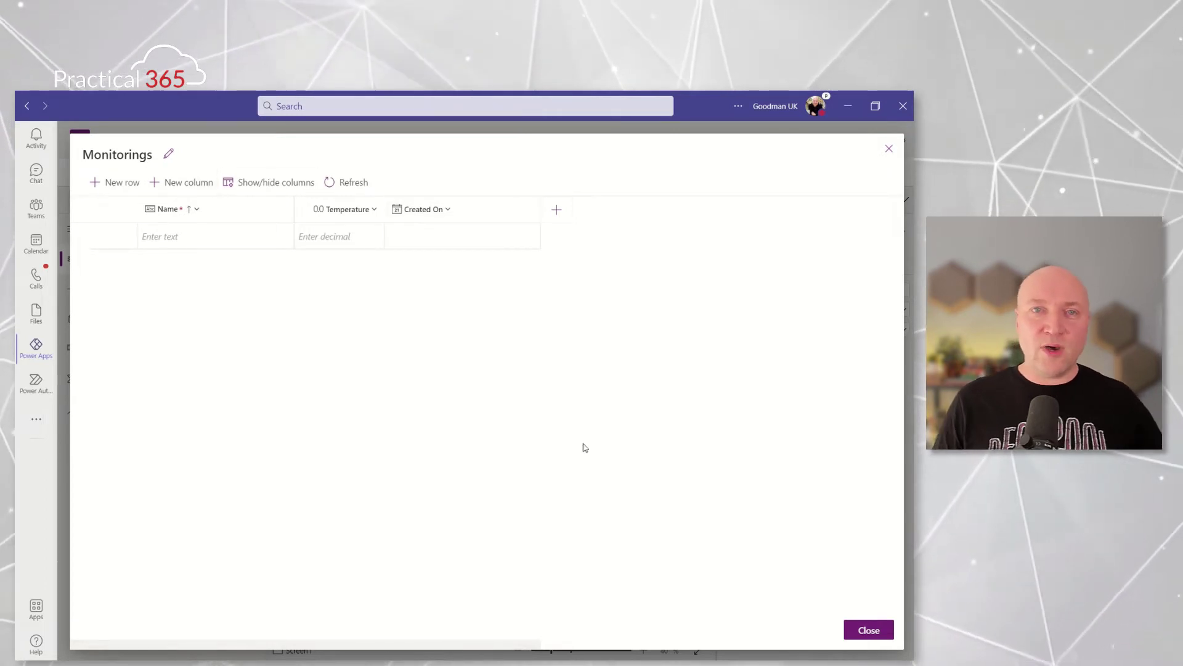
{"action": "left_click", "coordinate": [873, 636]}
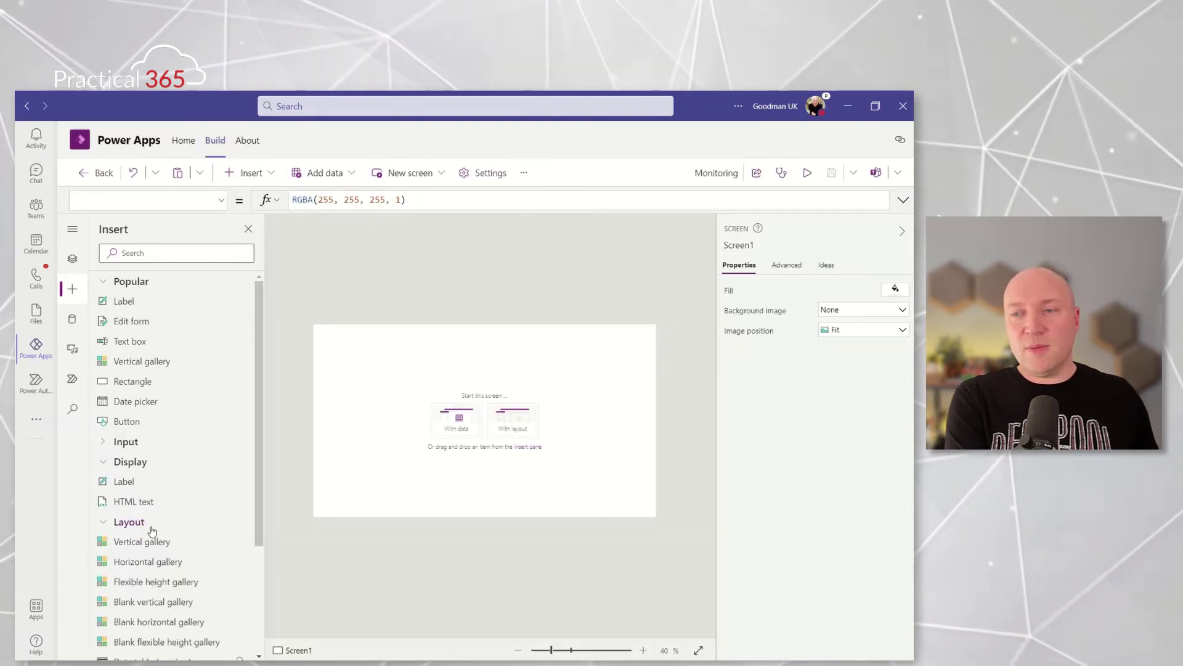
- Insert a data table bound to Monitorings on Screen1 and enlarge it to fill the screen
{"action": "scroll", "coordinate": [152, 532], "scroll_direction": "down", "scroll_amount": 3}
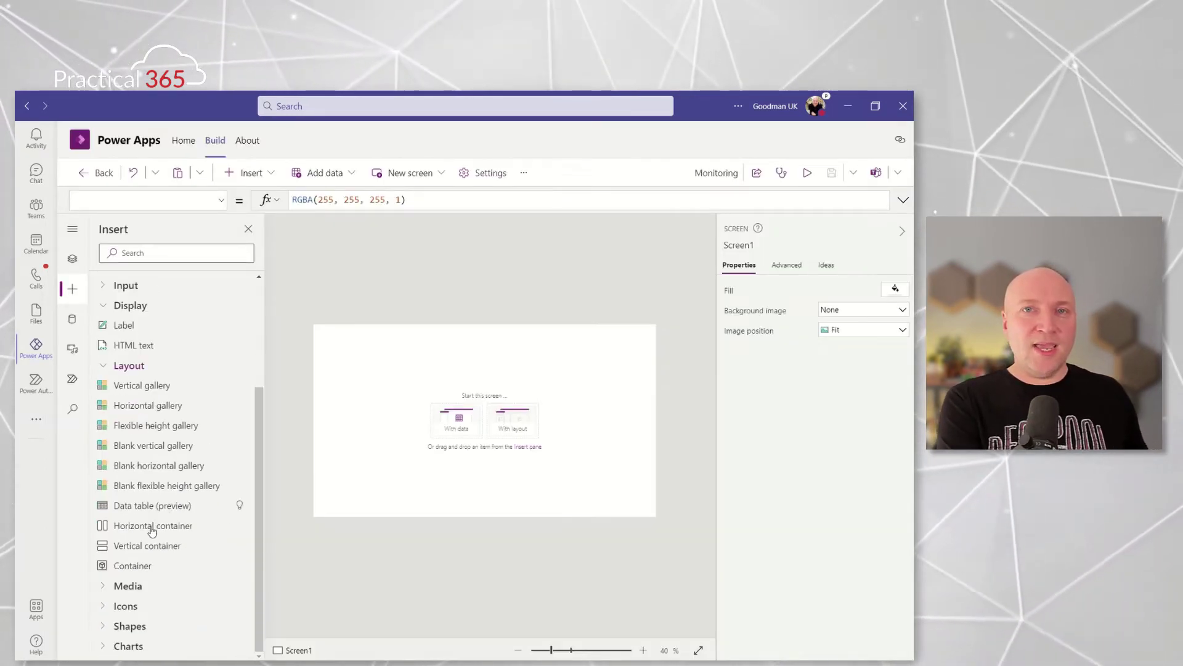
{"action": "left_click", "coordinate": [183, 511]}
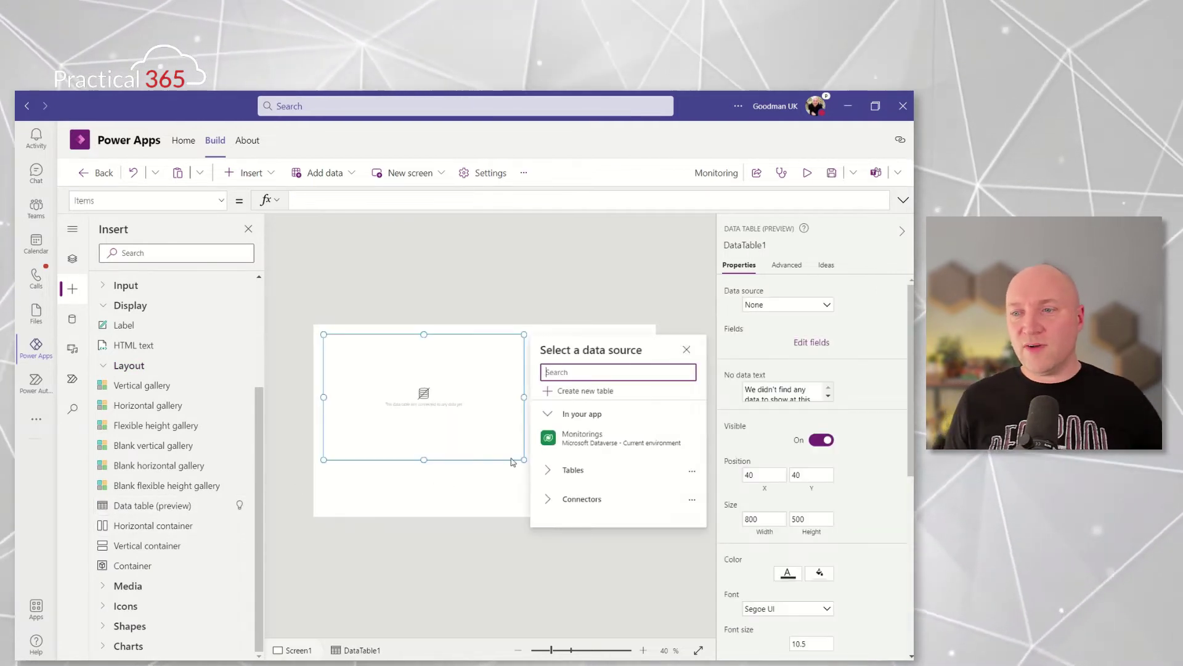
{"action": "left_click", "coordinate": [580, 437]}
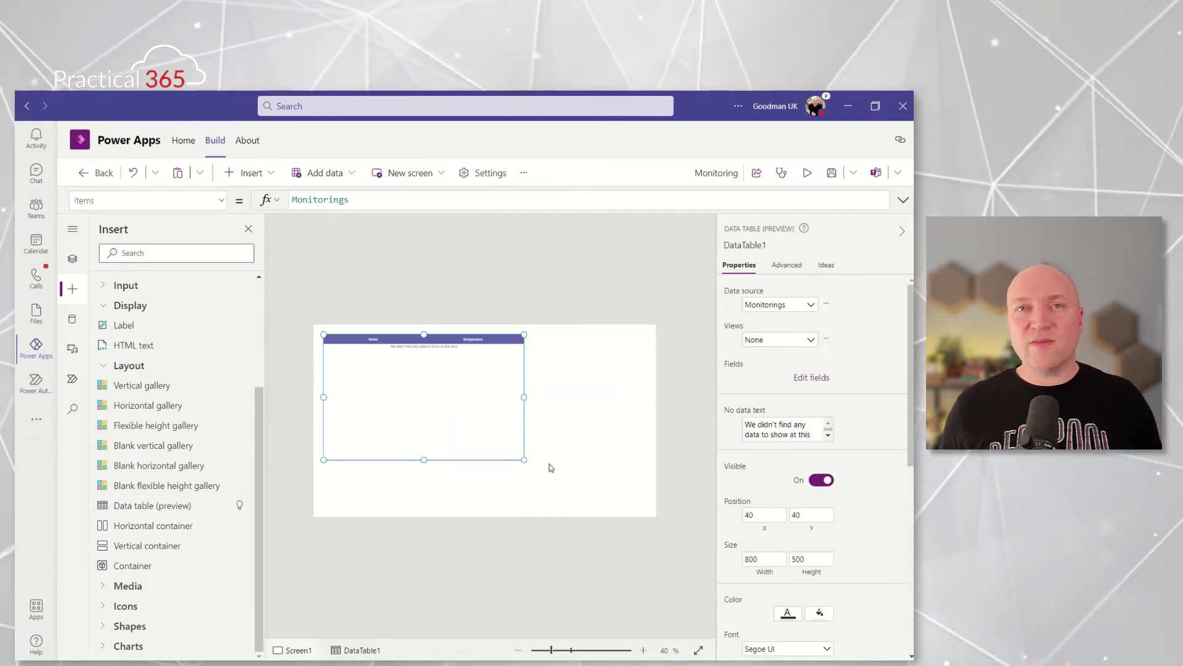
{"action": "left_click_drag", "start_coordinate": [523, 460], "coordinate": [635, 492]}
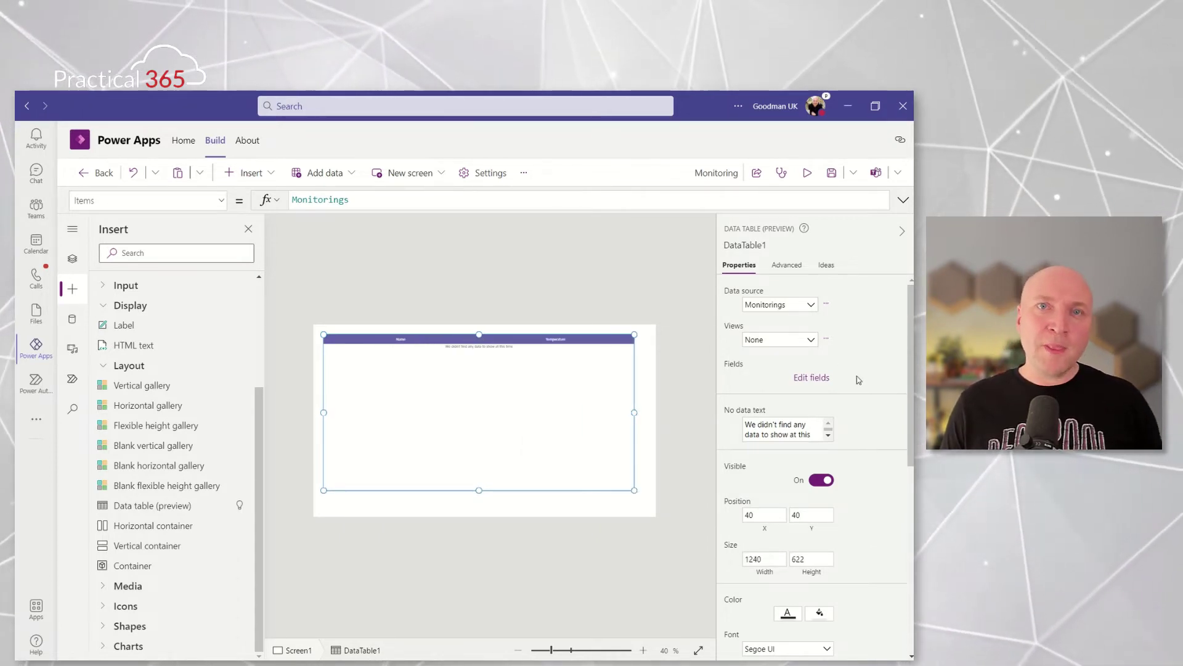
- Add the Created On field to the data table and save the app
{"action": "left_click", "coordinate": [821, 381]}
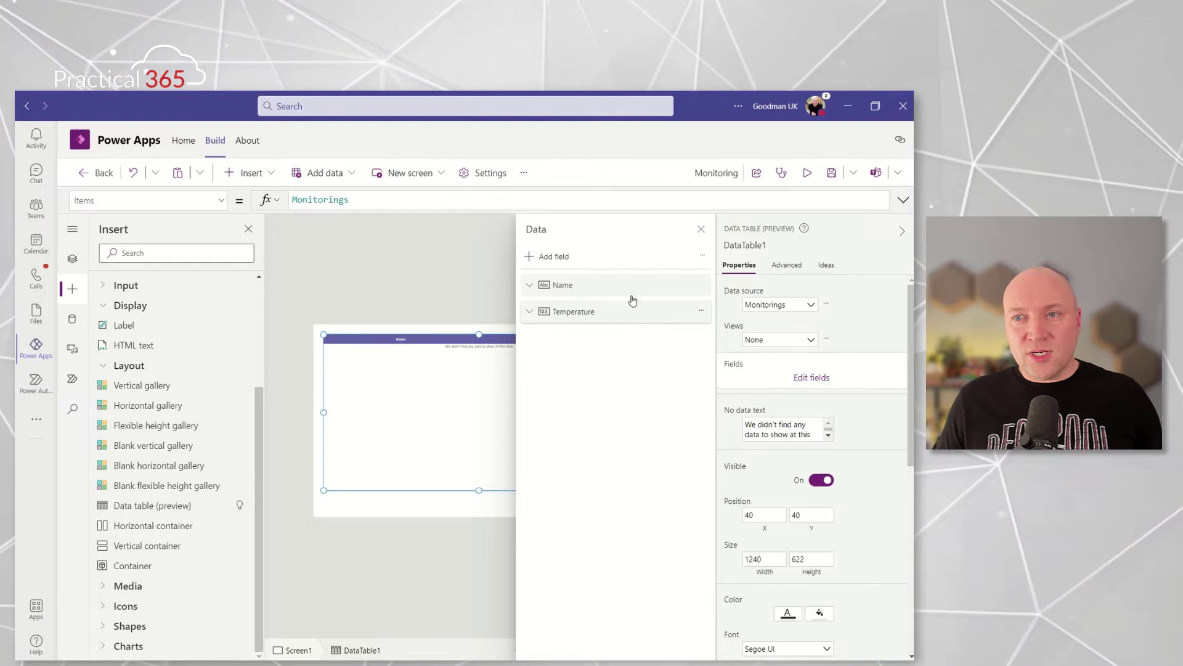
{"action": "left_click", "coordinate": [550, 256]}
{"action": "left_click", "coordinate": [543, 377]}
{"action": "left_click", "coordinate": [562, 539]}
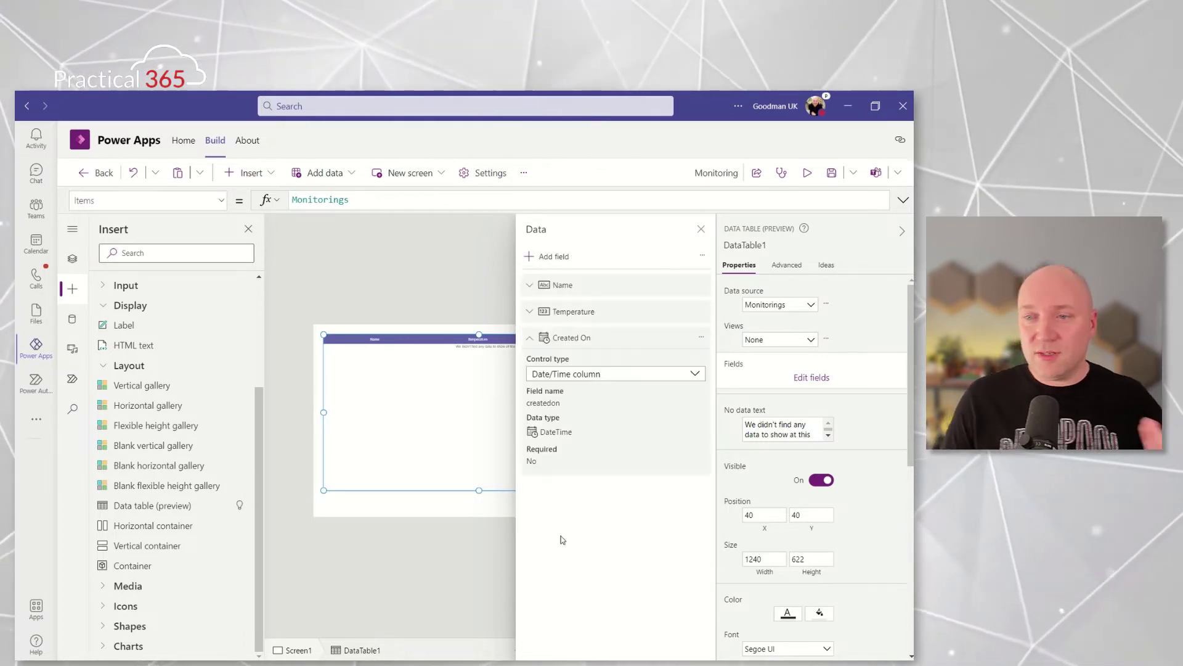
{"action": "key", "text": "ctrl+s"}
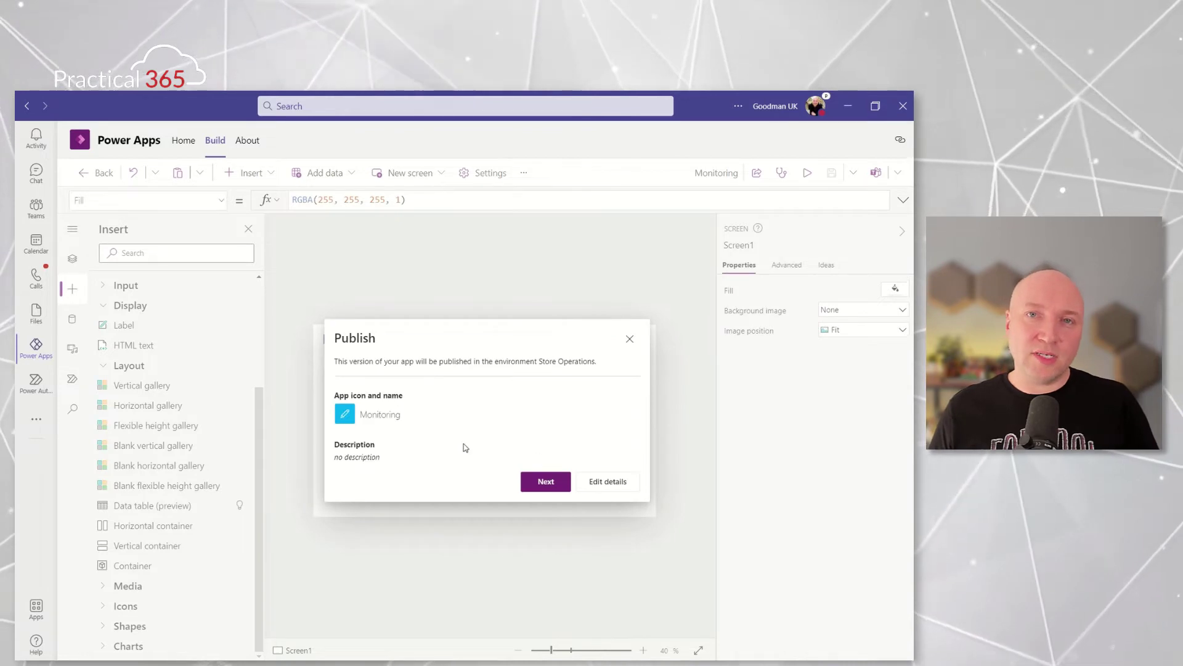
- Publish the Monitoring app and add it as a tab in the Monitoring channel
{"action": "left_click", "coordinate": [546, 482]}
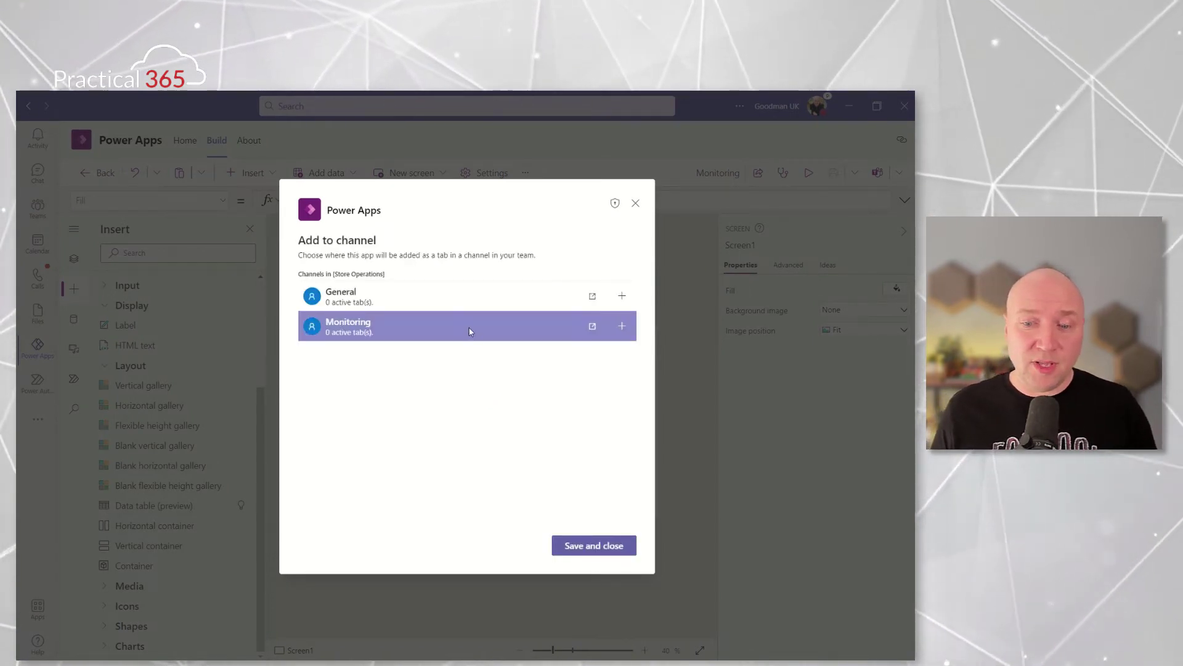
{"action": "left_click", "coordinate": [622, 327]}
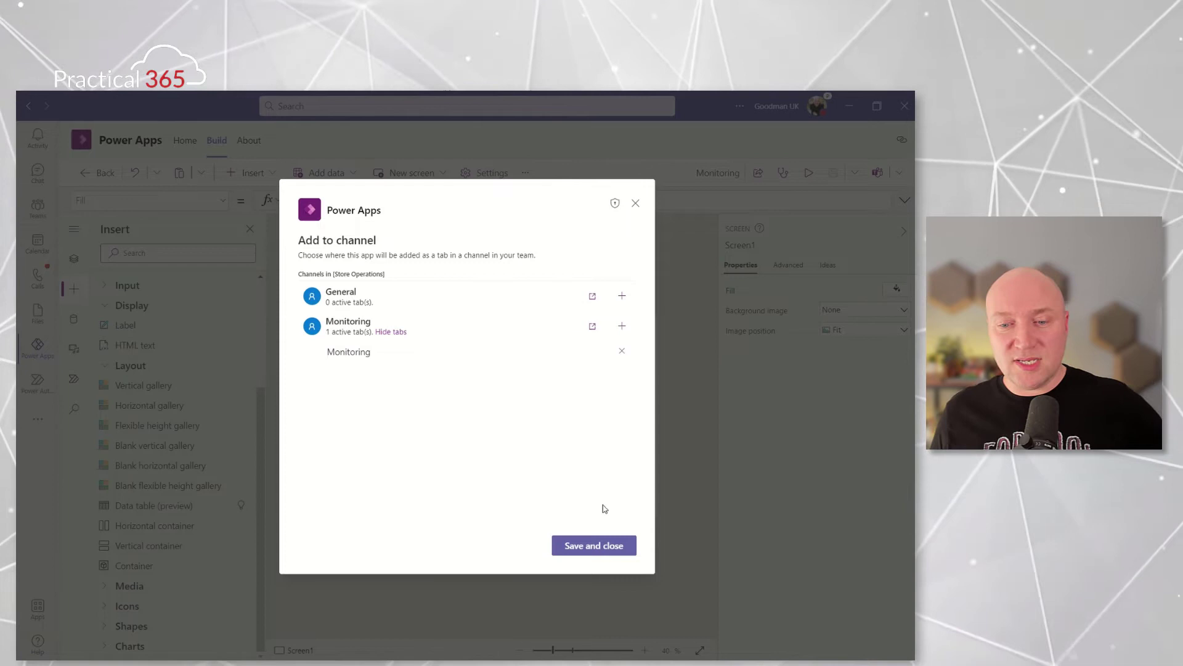
{"action": "left_click", "coordinate": [602, 548]}
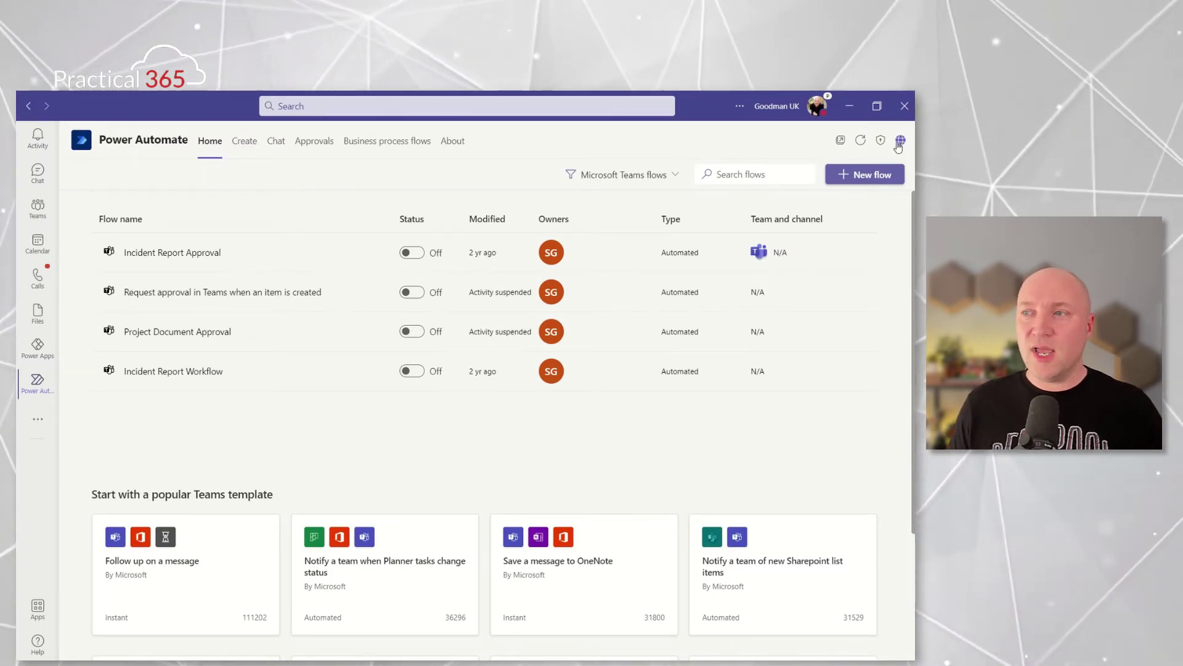
- Open Power Automate in the browser and switch to the Store Operations environment
{"action": "left_click", "coordinate": [899, 143]}
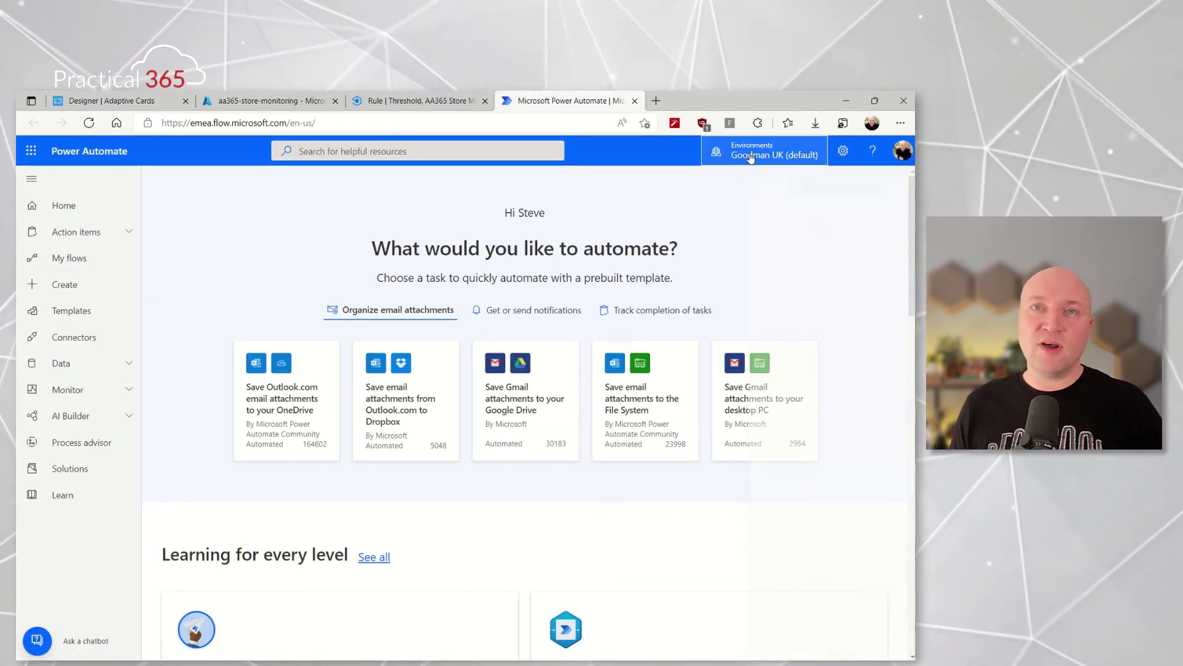
{"action": "left_click", "coordinate": [751, 156]}
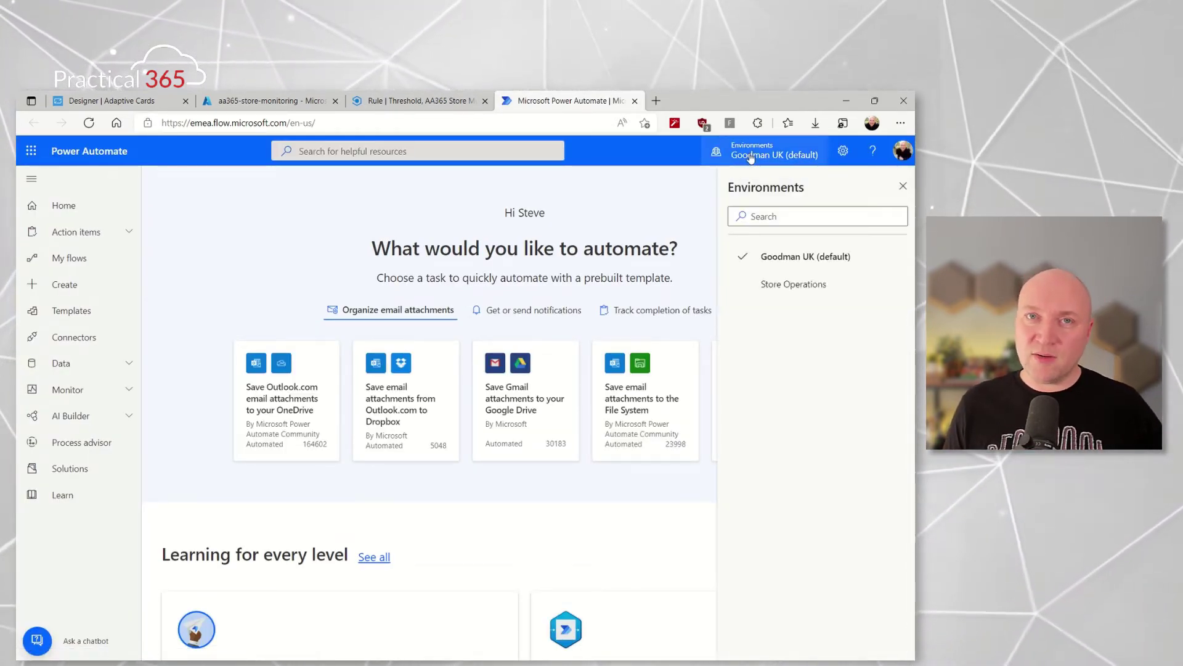
{"action": "left_click", "coordinate": [787, 286]}
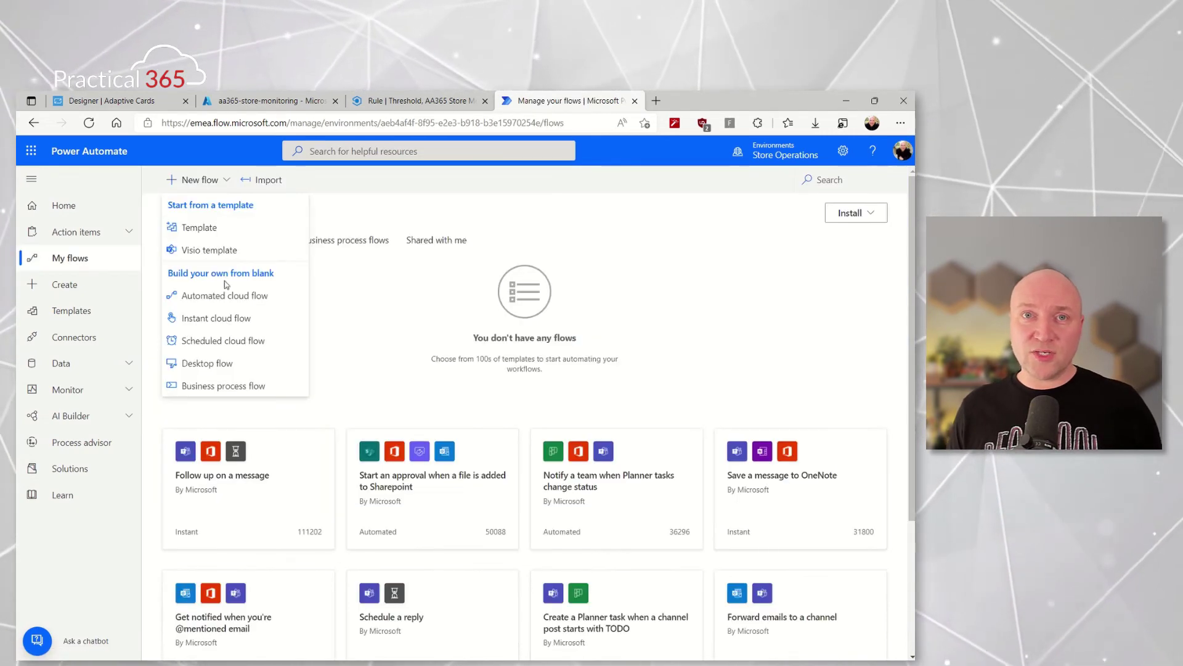
- Create an automated cloud flow named Temperature with the Azure IoT Central V3 rule-fired trigger
{"action": "left_click", "coordinate": [222, 296]}
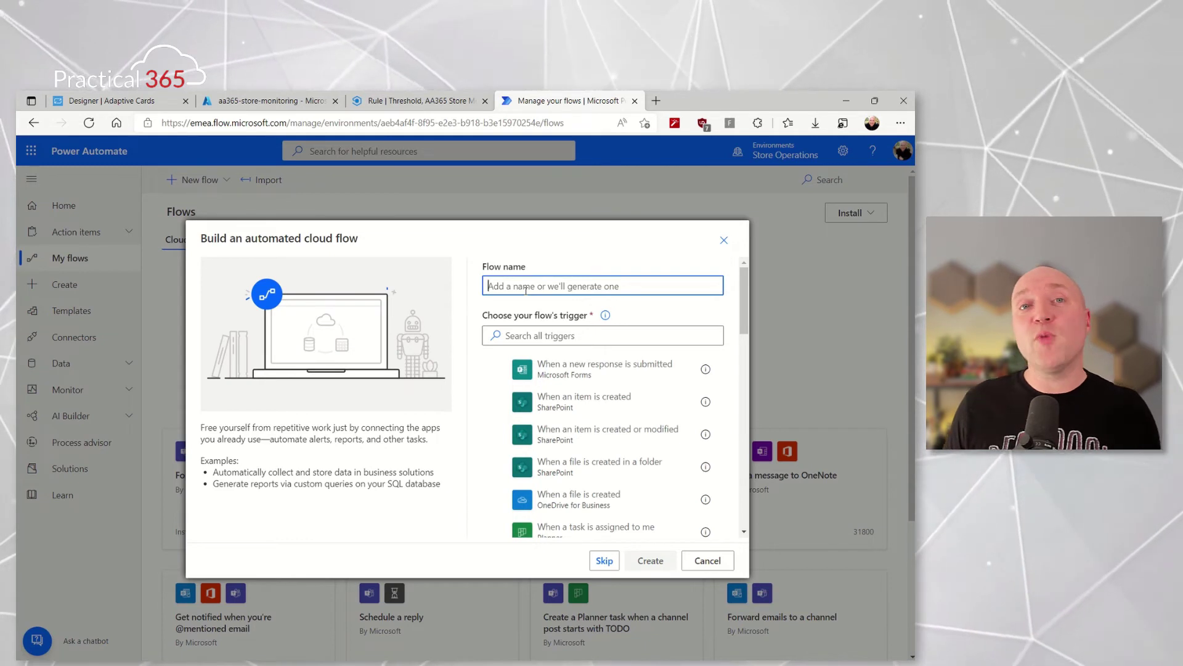
{"action": "type", "text": "Temperature"}
{"action": "left_click", "coordinate": [602, 335]}
{"action": "type", "text": "Azure IOT"}
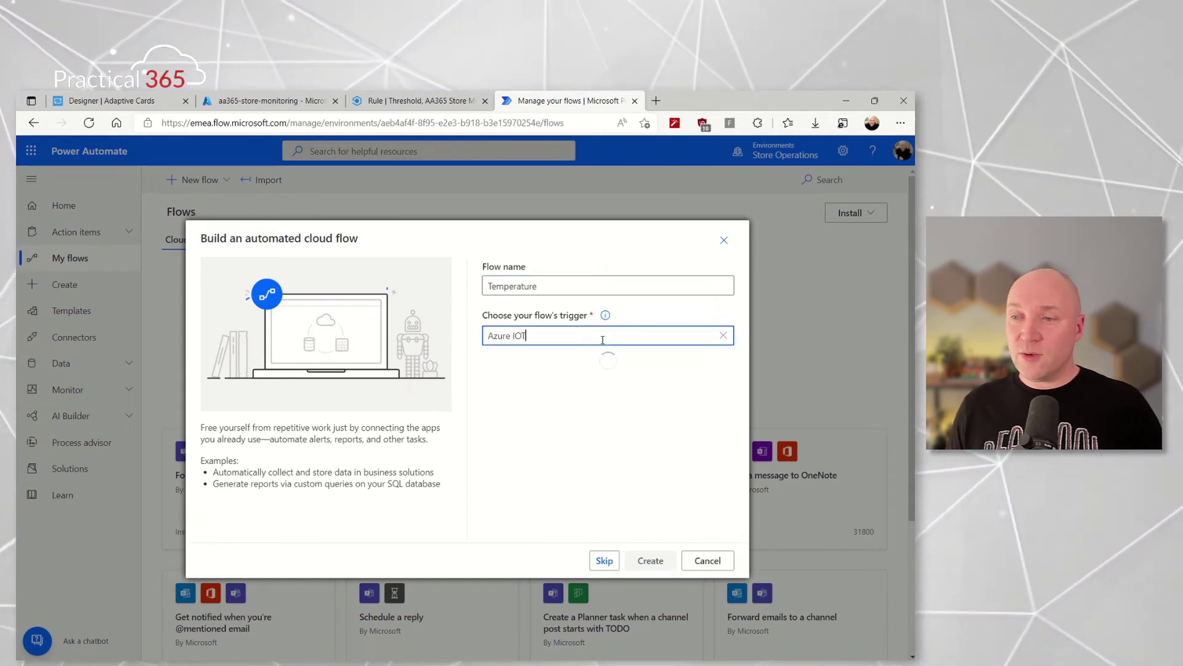
{"action": "scroll", "coordinate": [604, 391], "scroll_direction": "down", "scroll_amount": 5}
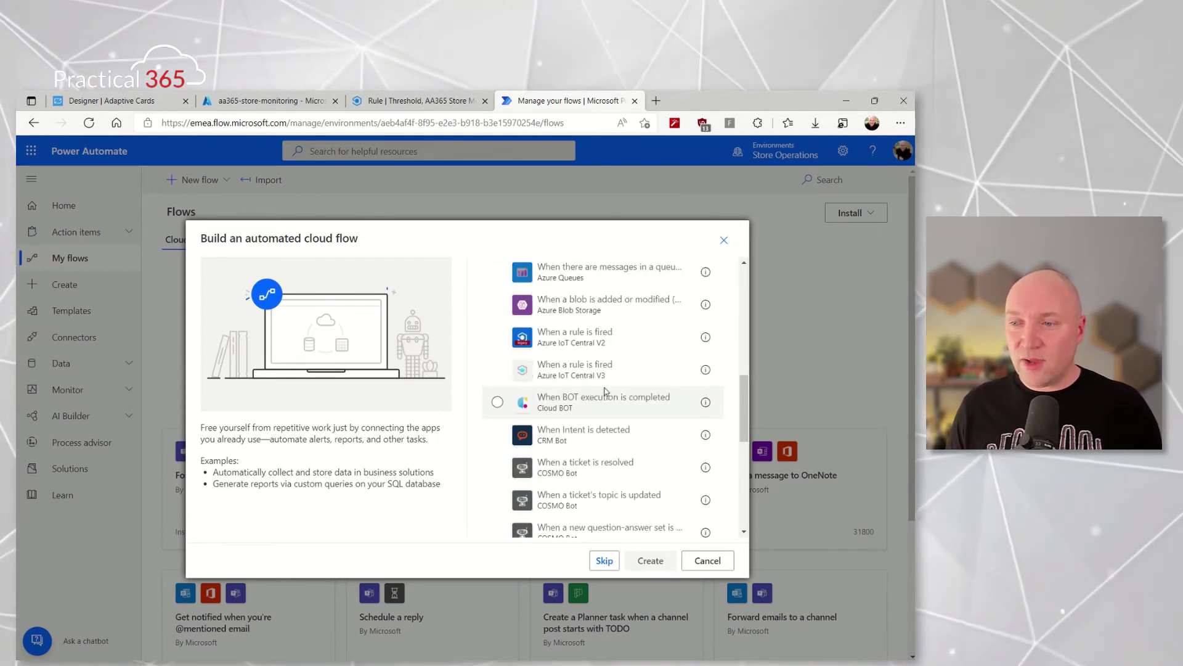
{"action": "left_click", "coordinate": [603, 372]}
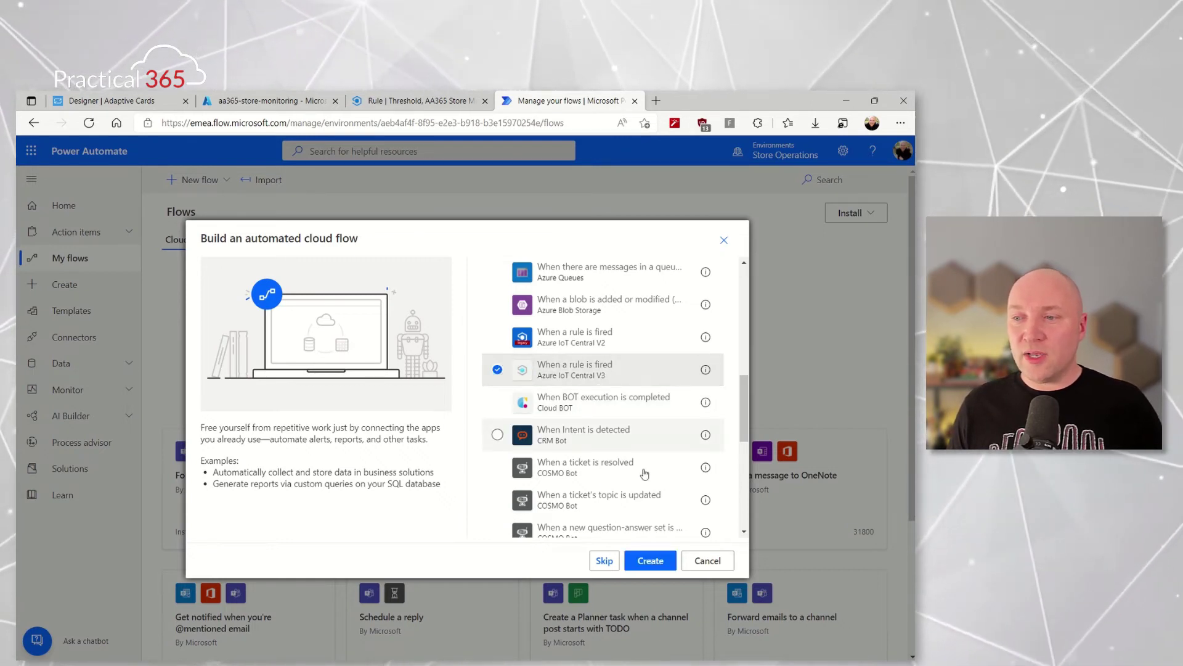
{"action": "left_click", "coordinate": [650, 560]}
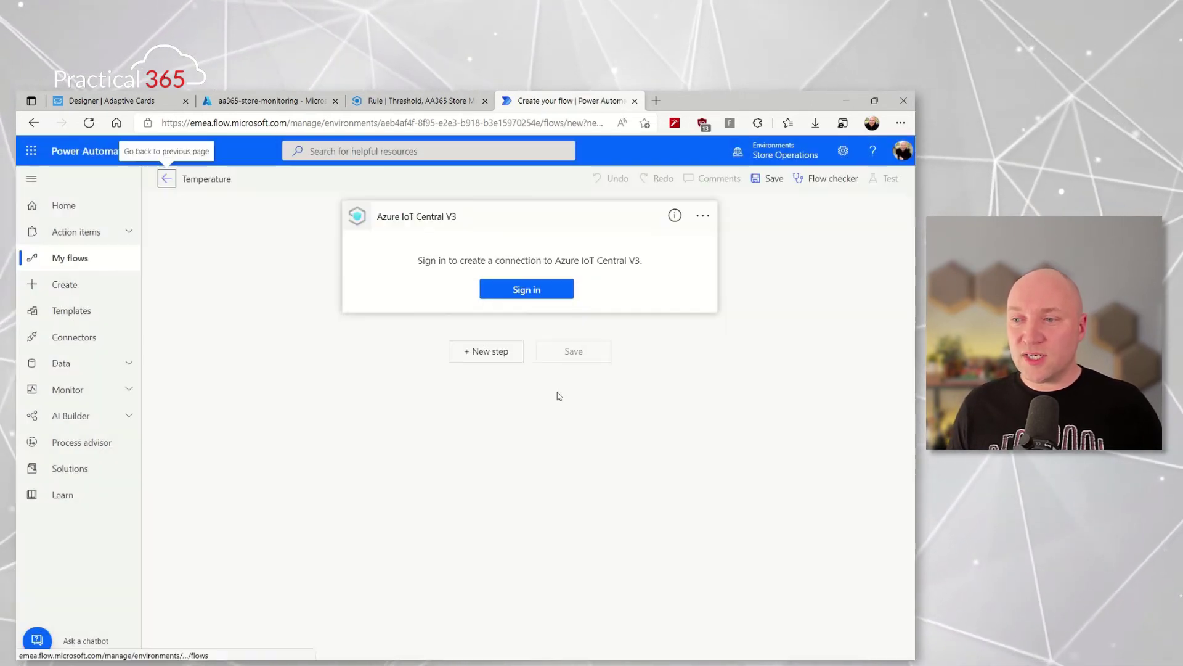
- Sign in to Azure IoT Central and set Application AA365 Store Monitoring and Rule Telemetry
{"action": "left_click", "coordinate": [527, 290]}
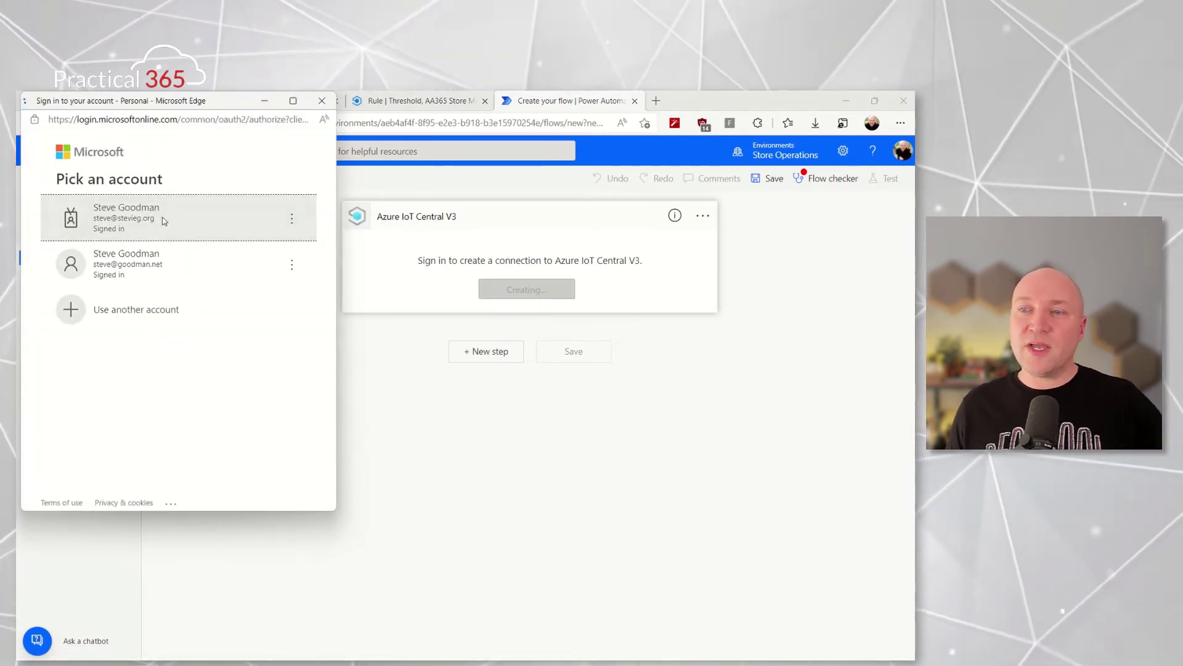
{"action": "left_click", "coordinate": [163, 221]}
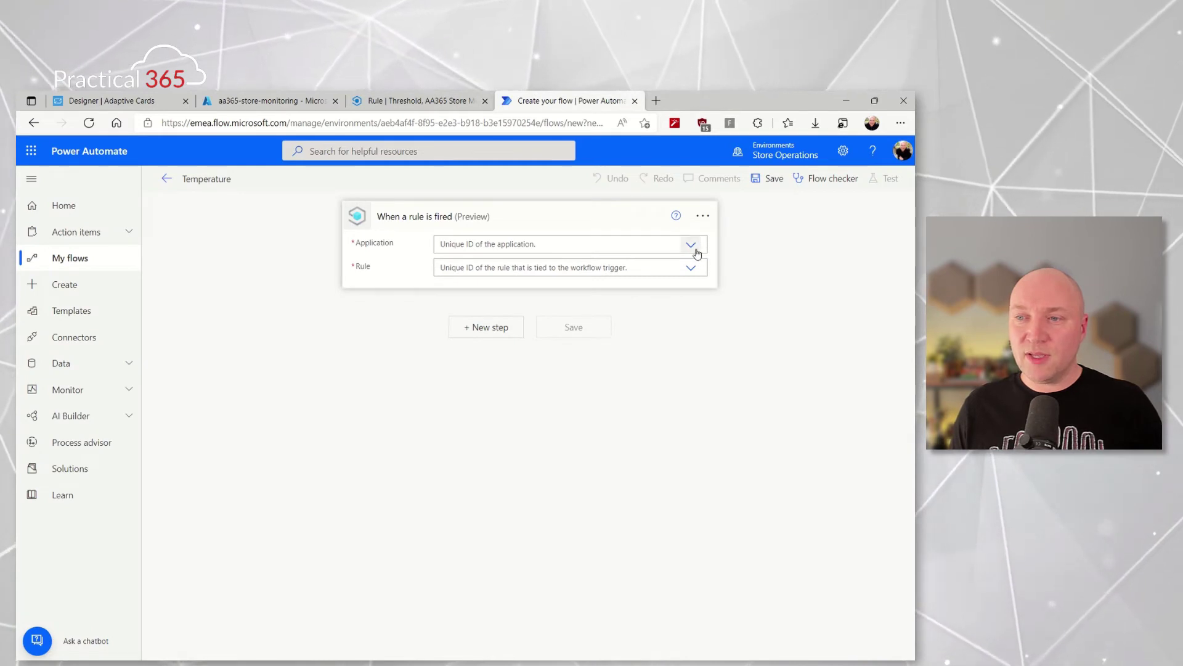
{"action": "left_click", "coordinate": [691, 245]}
{"action": "left_click", "coordinate": [694, 262]}
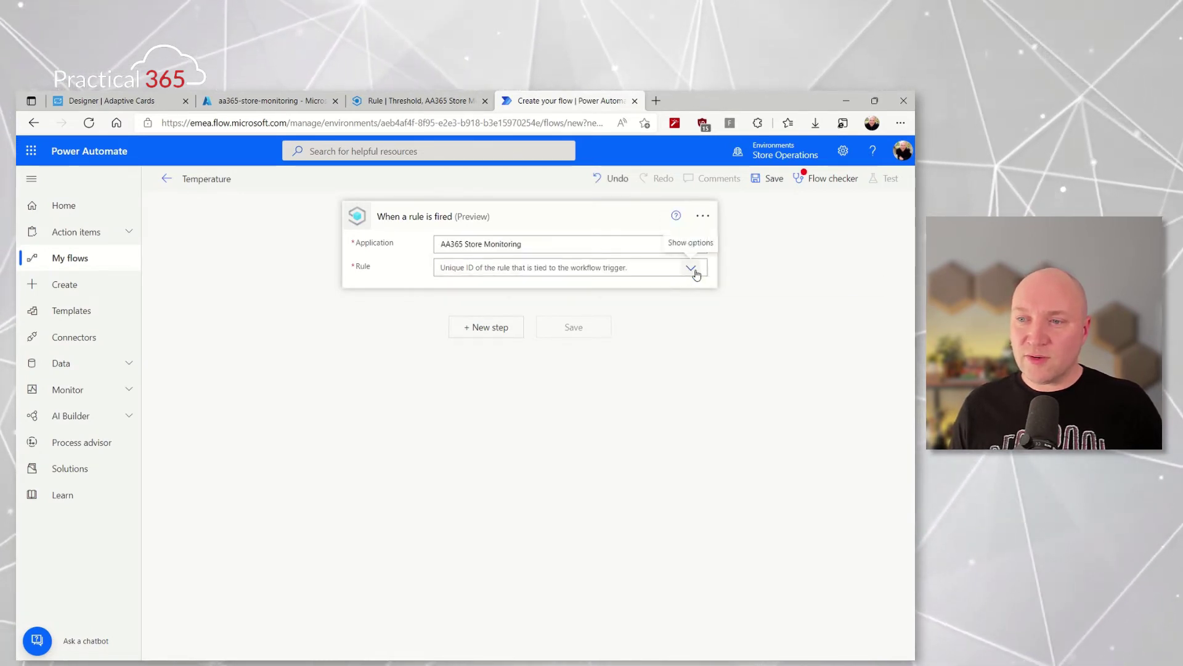
{"action": "left_click", "coordinate": [691, 269]}
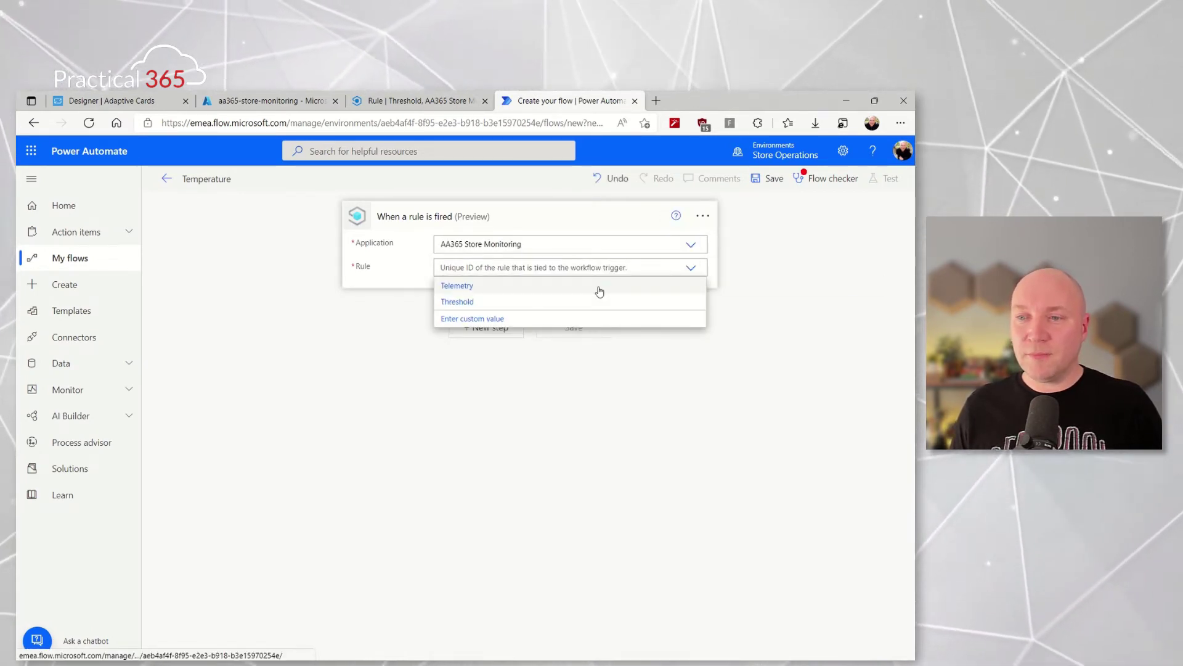
{"action": "left_click", "coordinate": [600, 290]}
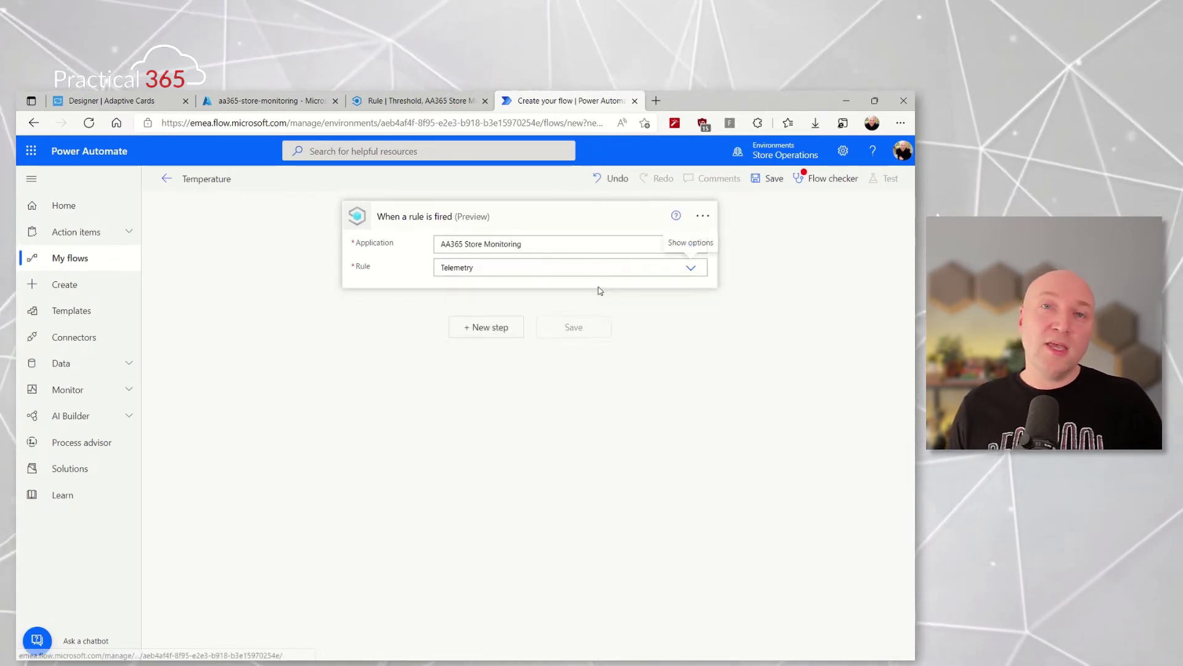
- Add a Microsoft Dataverse 'Add a new row' action targeting the Monitorings table
{"action": "left_click", "coordinate": [499, 328]}
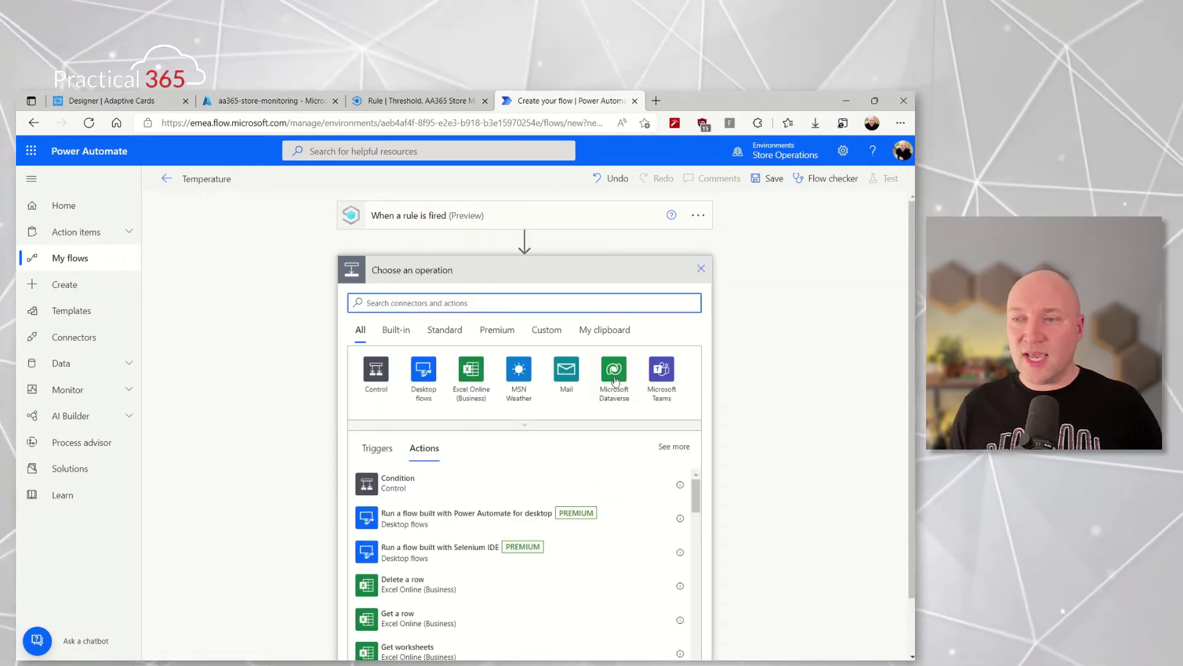
{"action": "left_click", "coordinate": [629, 388]}
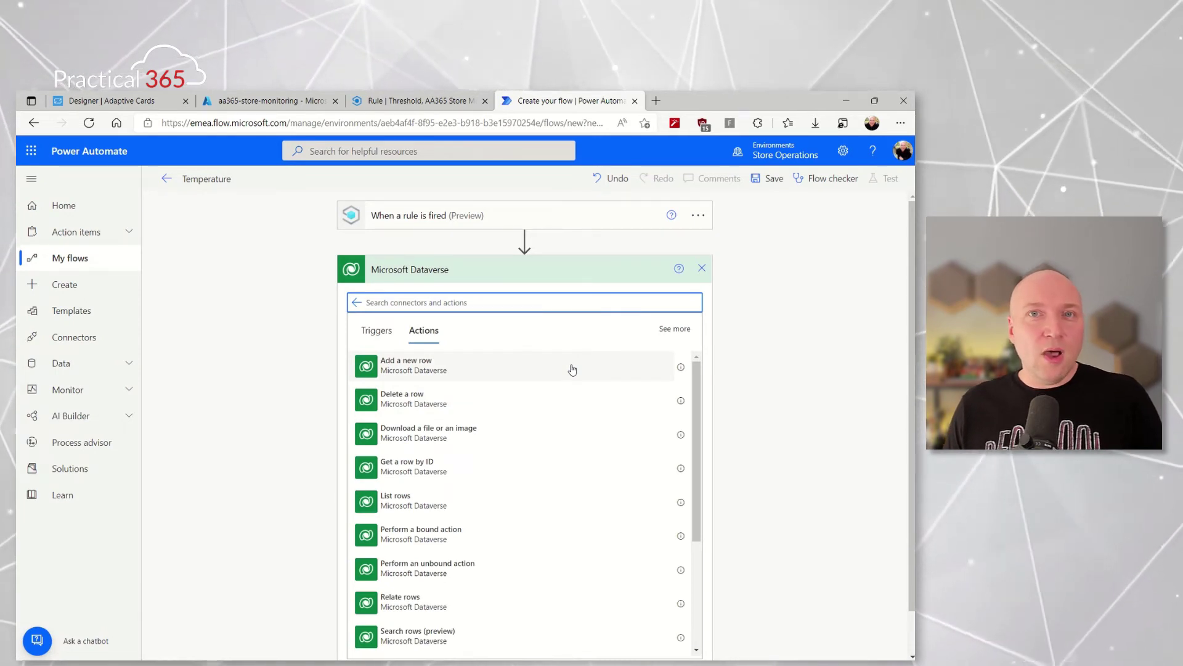
{"action": "left_click", "coordinate": [568, 369]}
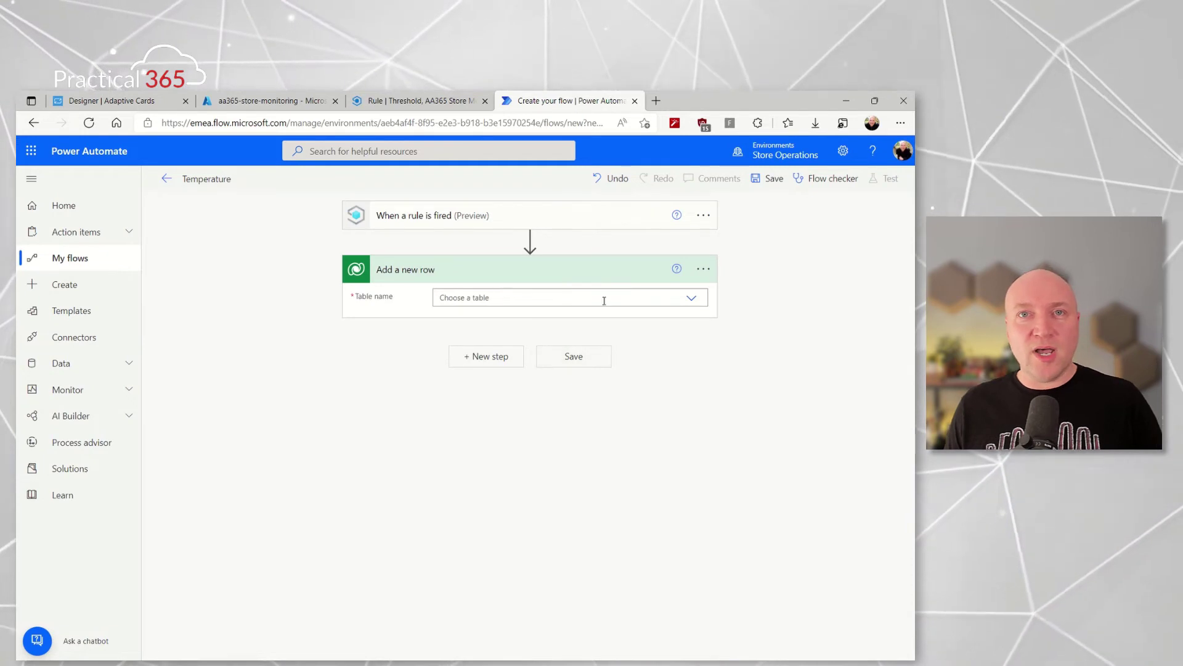
{"action": "left_click", "coordinate": [692, 298]}
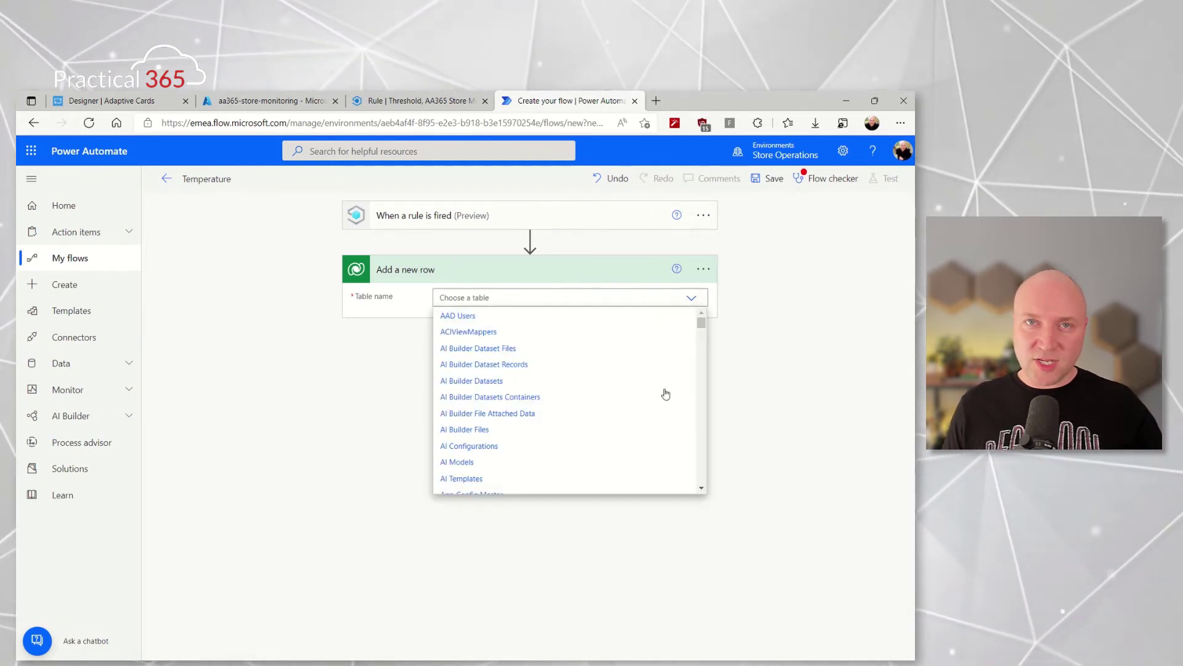
{"action": "scroll", "coordinate": [664, 393], "scroll_direction": "down", "scroll_amount": 6}
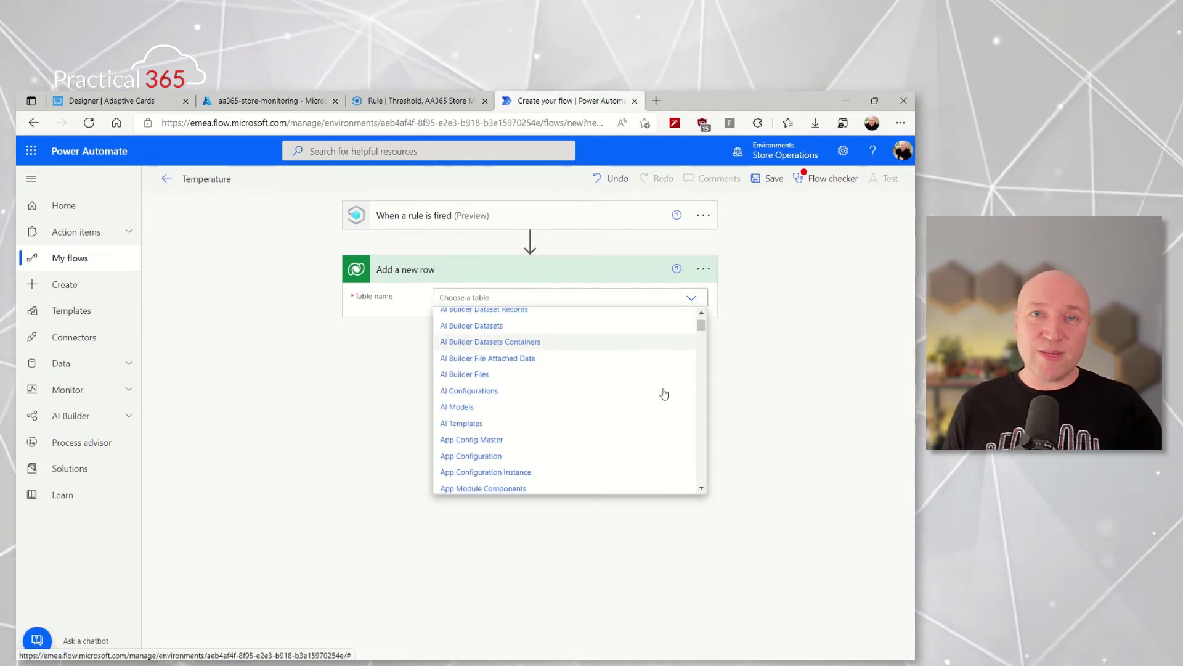
{"action": "scroll", "coordinate": [661, 392], "scroll_direction": "down", "scroll_amount": 3}
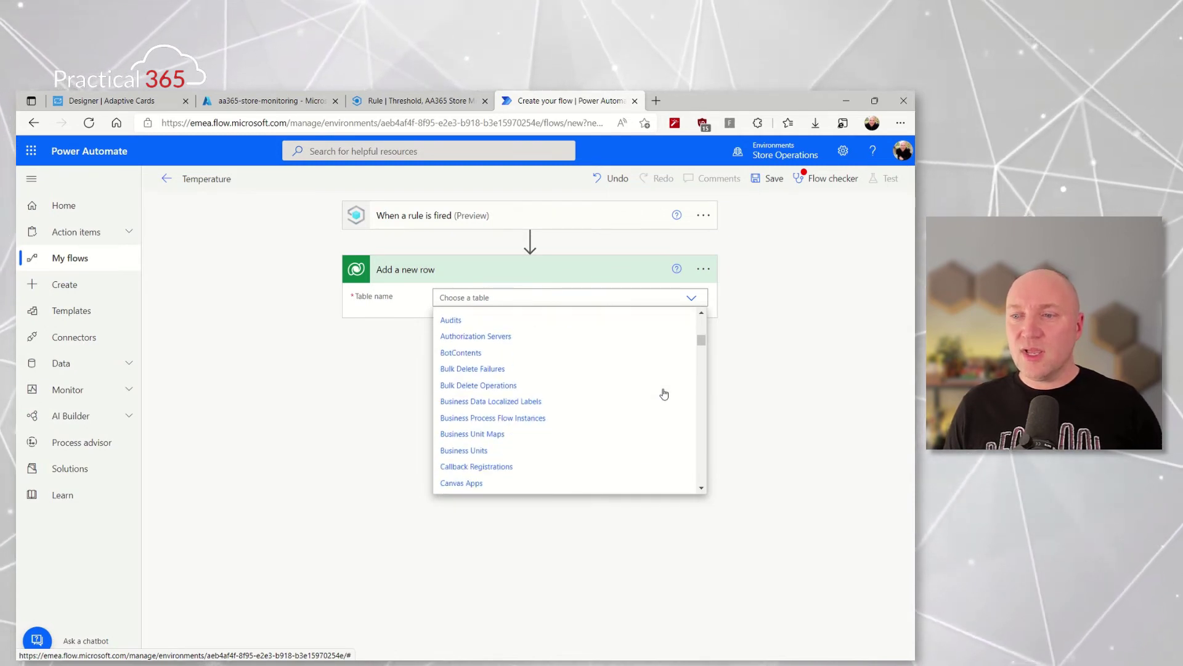
{"action": "left_click_drag", "start_coordinate": [701, 344], "coordinate": [708, 401]}
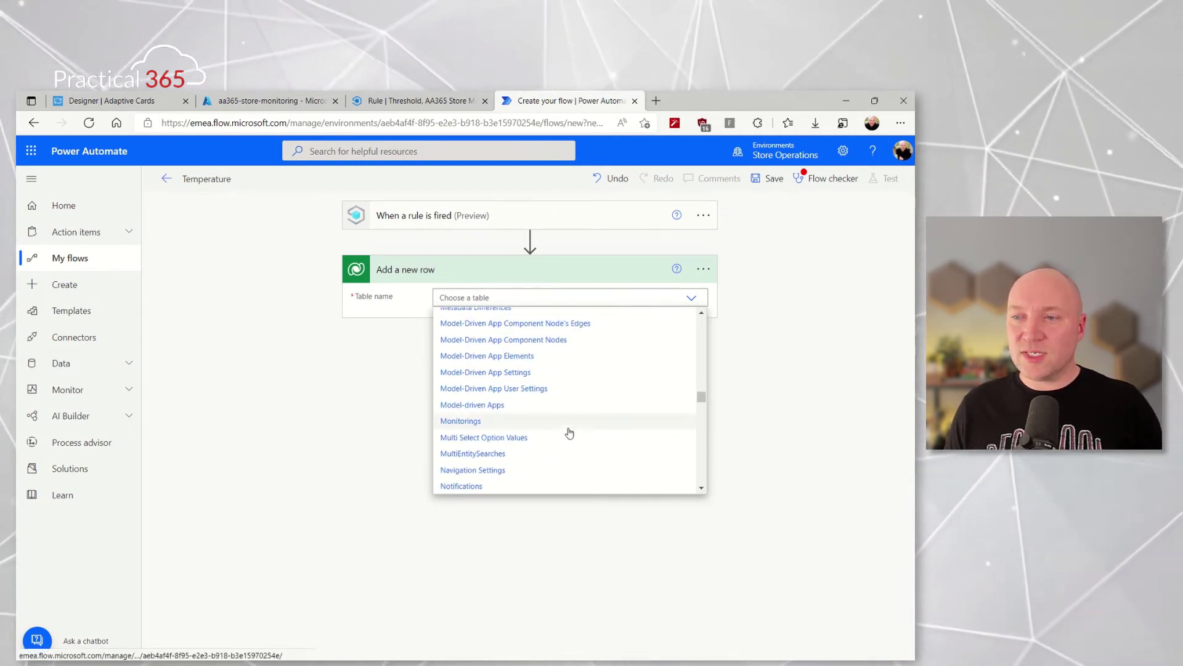
{"action": "left_click", "coordinate": [525, 424]}
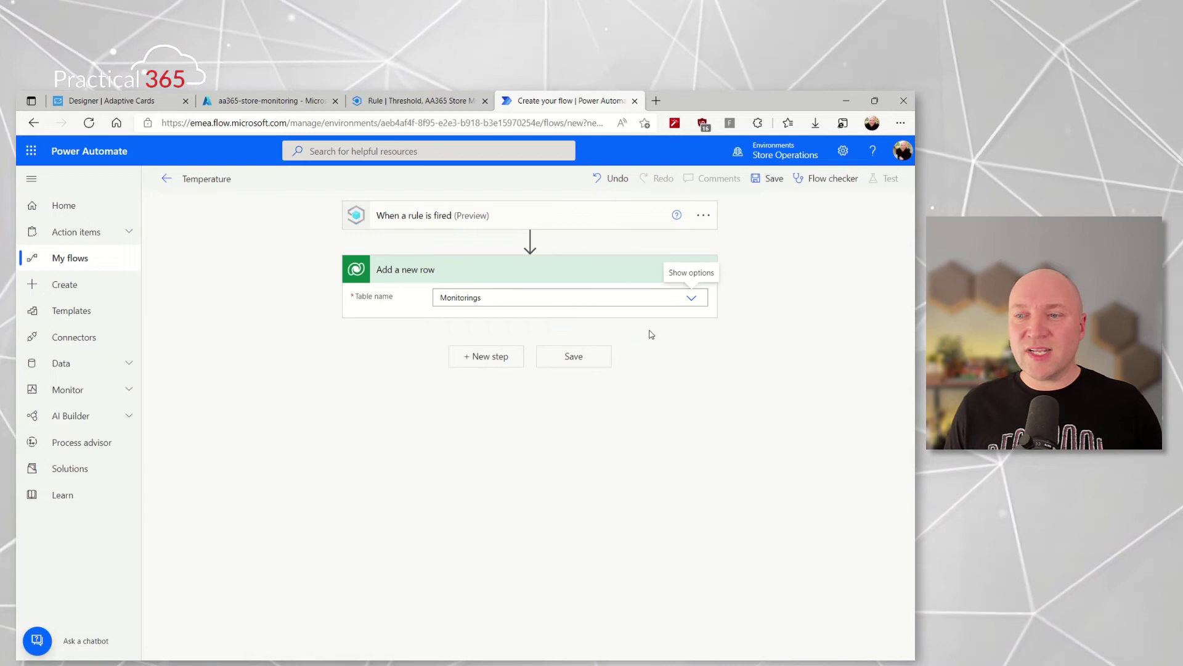
- Map Name to Device Name, Record Created On to Webhook Timestamp, Temperature to temperature, and save
{"action": "left_click", "coordinate": [419, 346]}
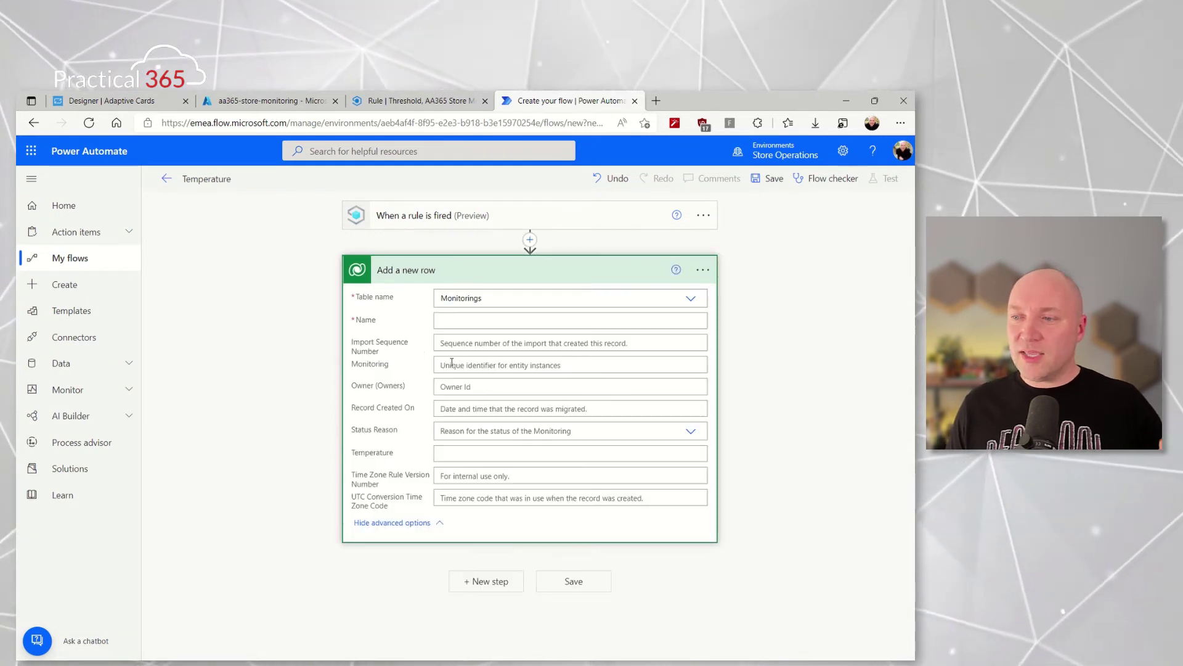
{"action": "left_click", "coordinate": [516, 321]}
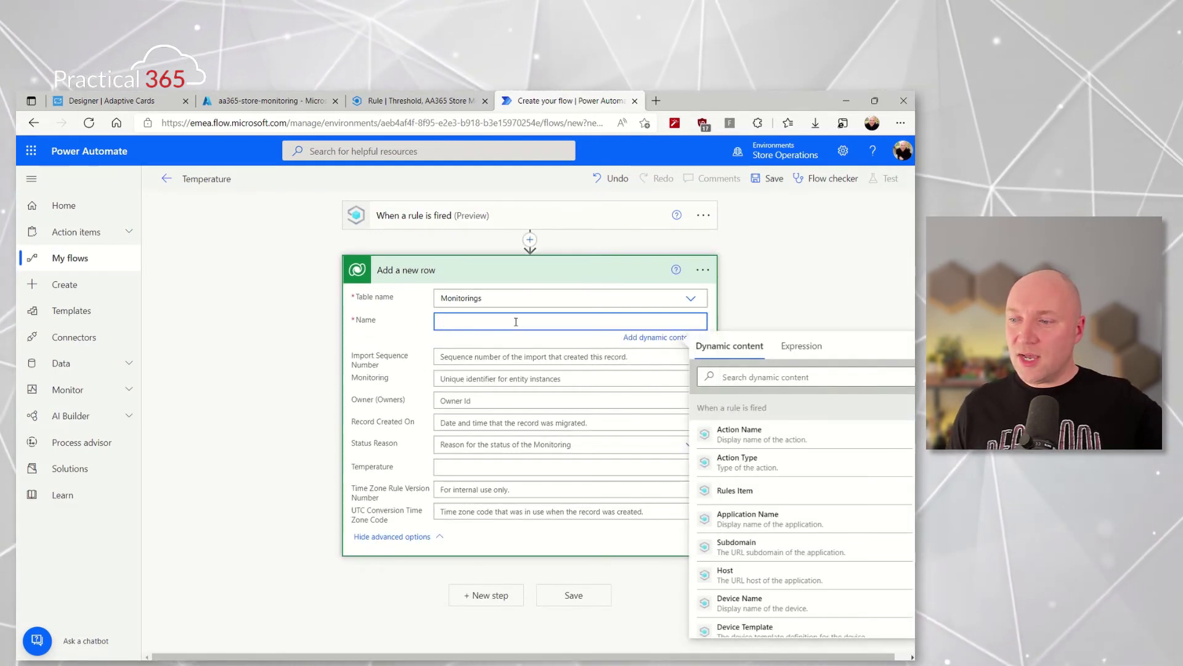
{"action": "left_click", "coordinate": [771, 604]}
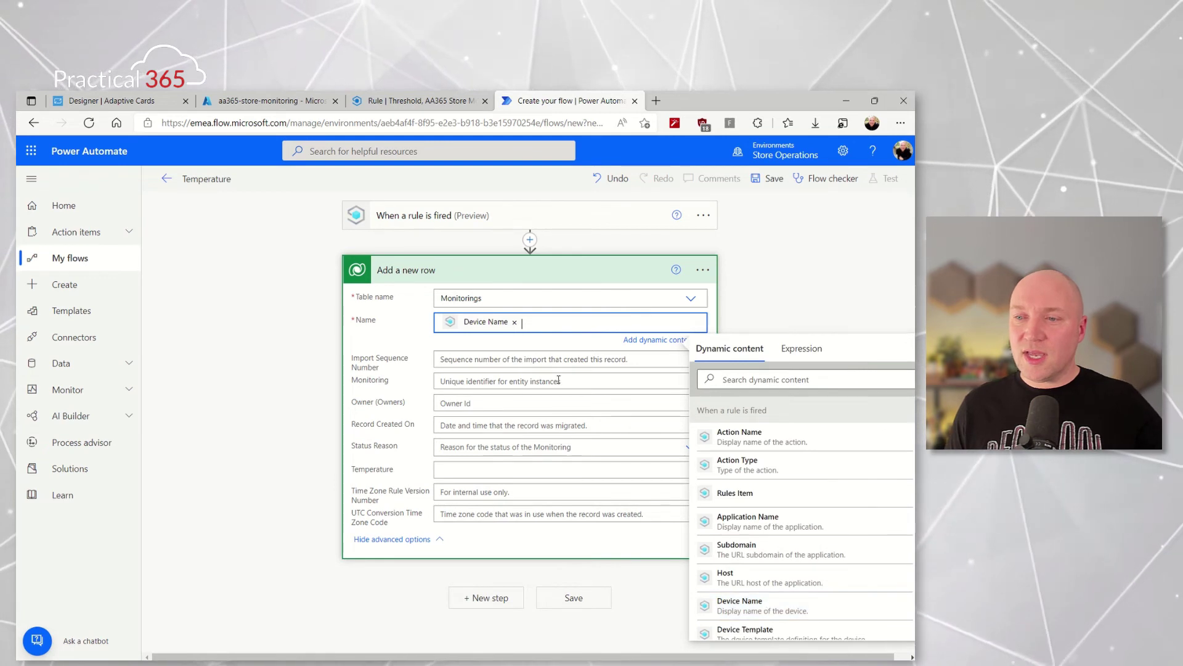
{"action": "left_click", "coordinate": [500, 426]}
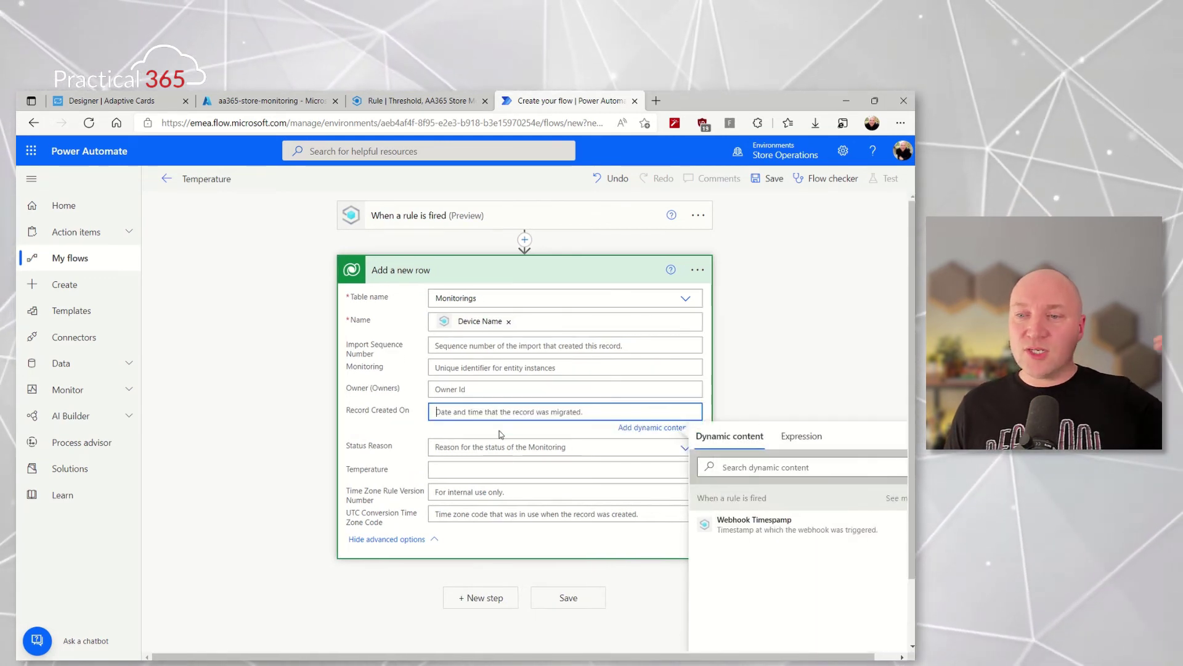
{"action": "left_click", "coordinate": [757, 530]}
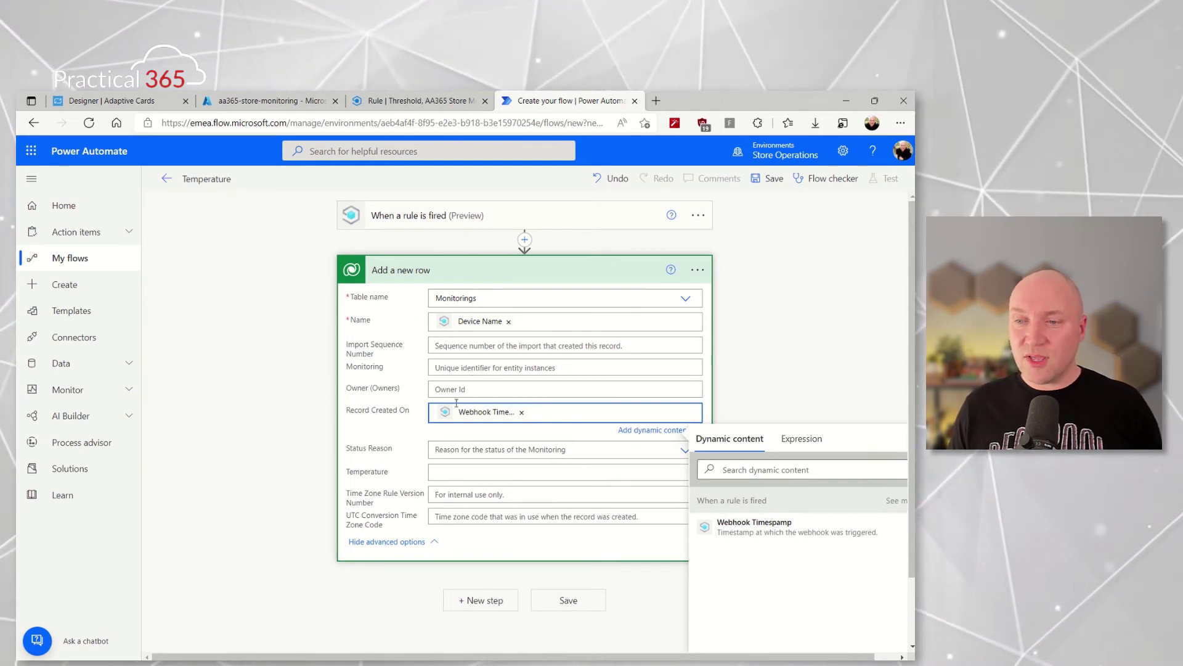
{"action": "left_click", "coordinate": [473, 476]}
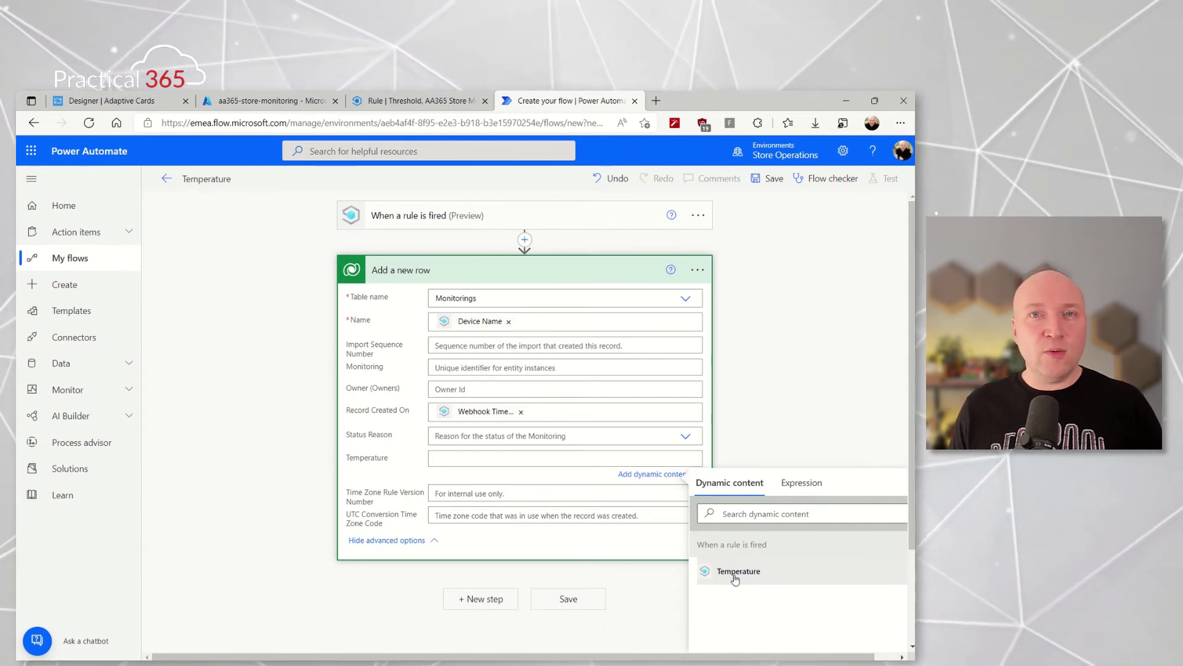
{"action": "left_click", "coordinate": [735, 573]}
{"action": "left_click", "coordinate": [579, 608]}
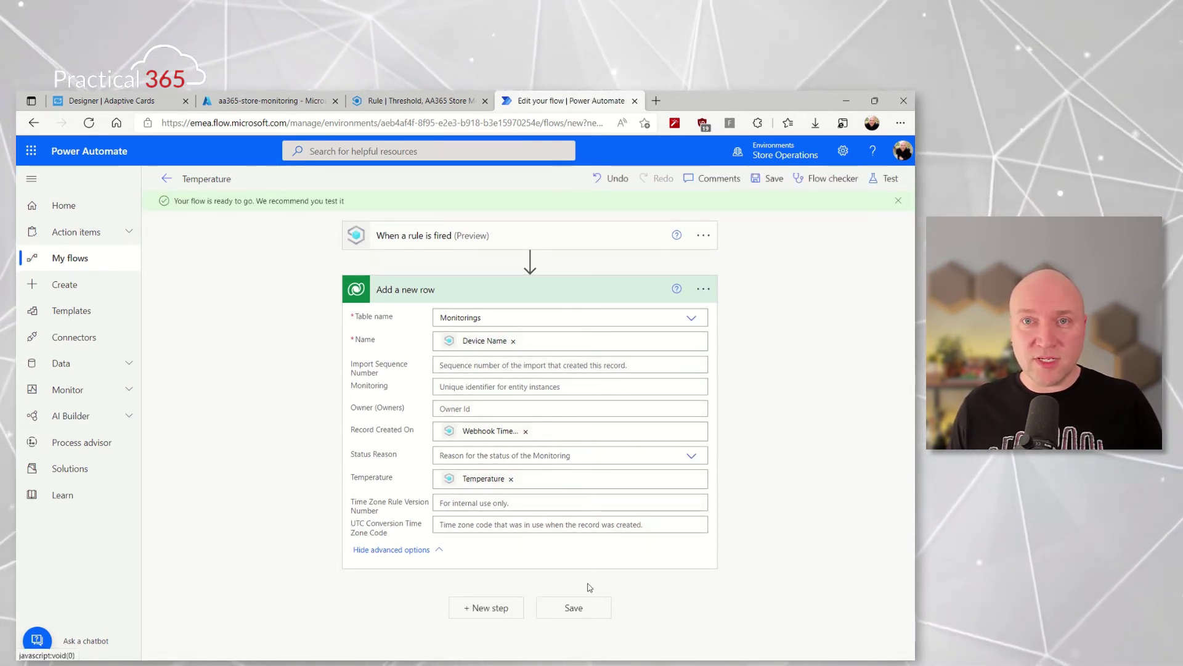
{"action": "left_click", "coordinate": [574, 609]}
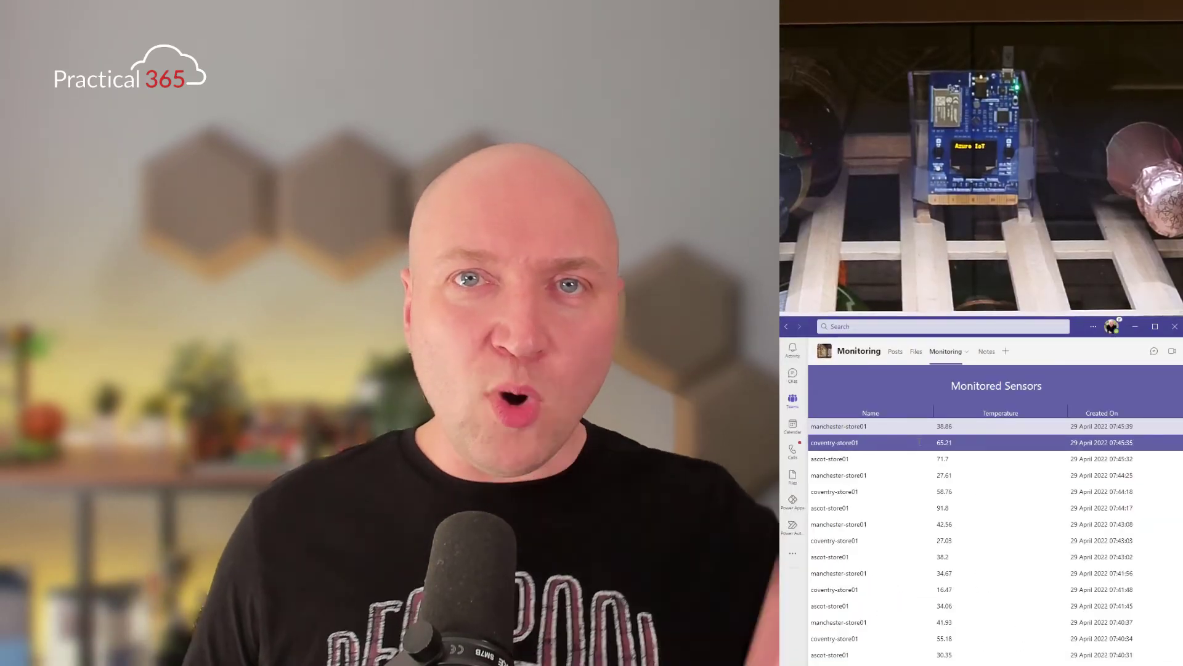
{"action": "scroll", "coordinate": [919, 443], "scroll_direction": "down", "scroll_amount": 5}
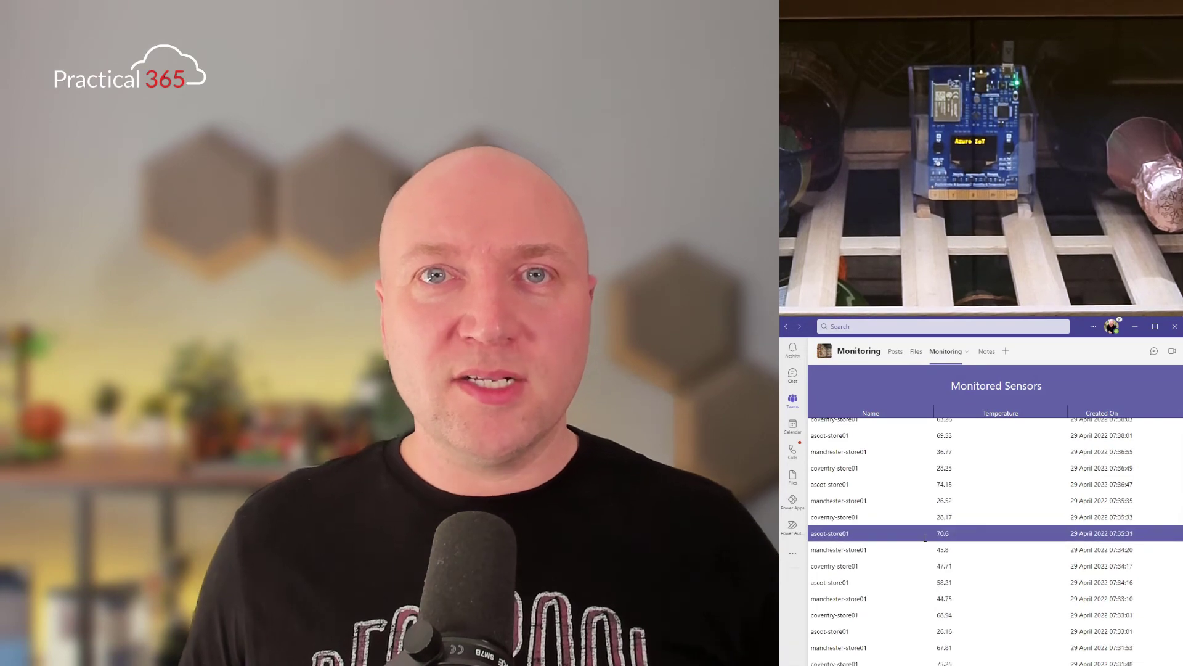
{"action": "scroll", "coordinate": [925, 538], "scroll_direction": "down", "scroll_amount": 5}
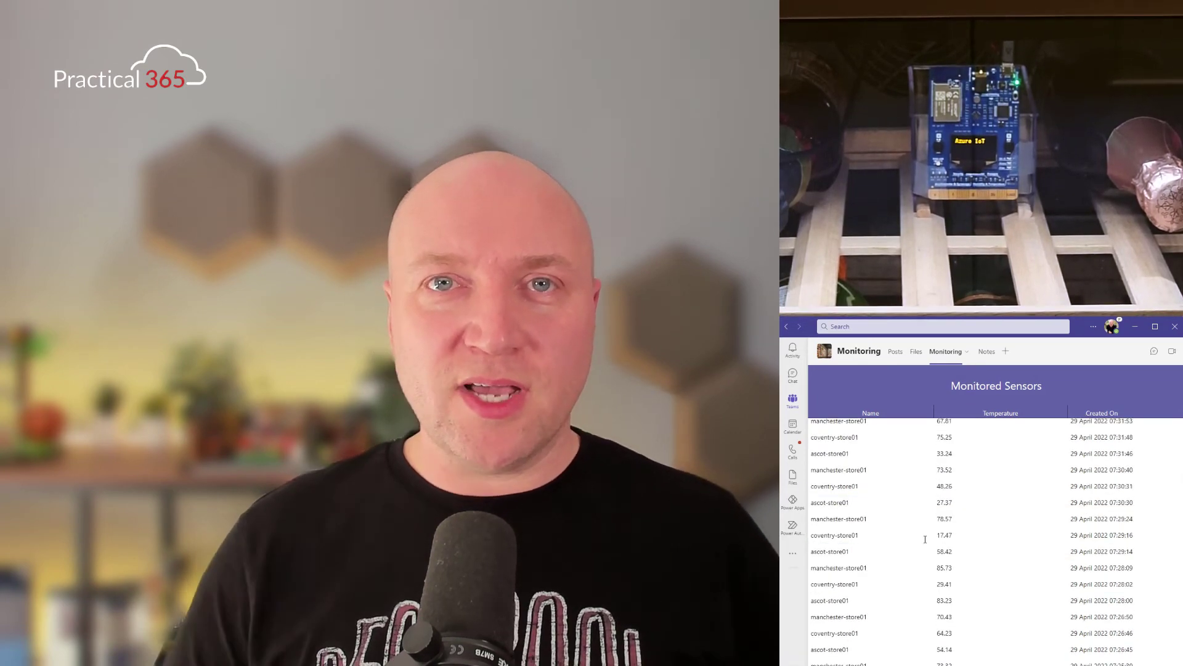
{"action": "scroll", "coordinate": [925, 540], "scroll_direction": "down", "scroll_amount": 15}
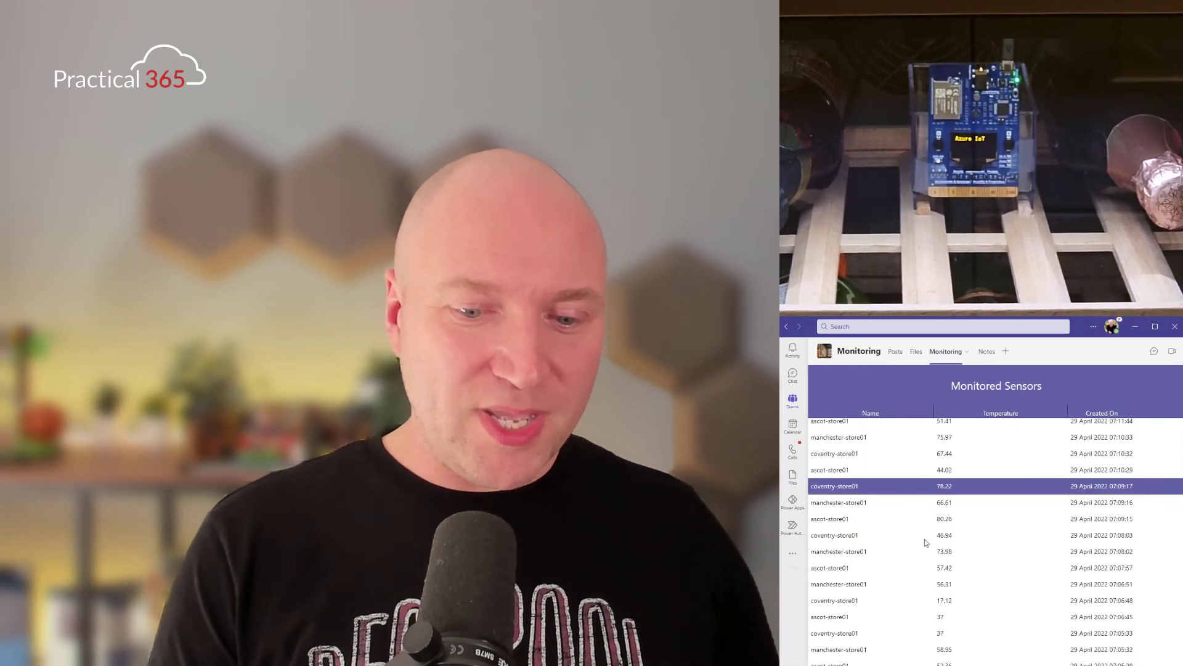
{"action": "scroll", "coordinate": [925, 538], "scroll_direction": "down", "scroll_amount": 8}
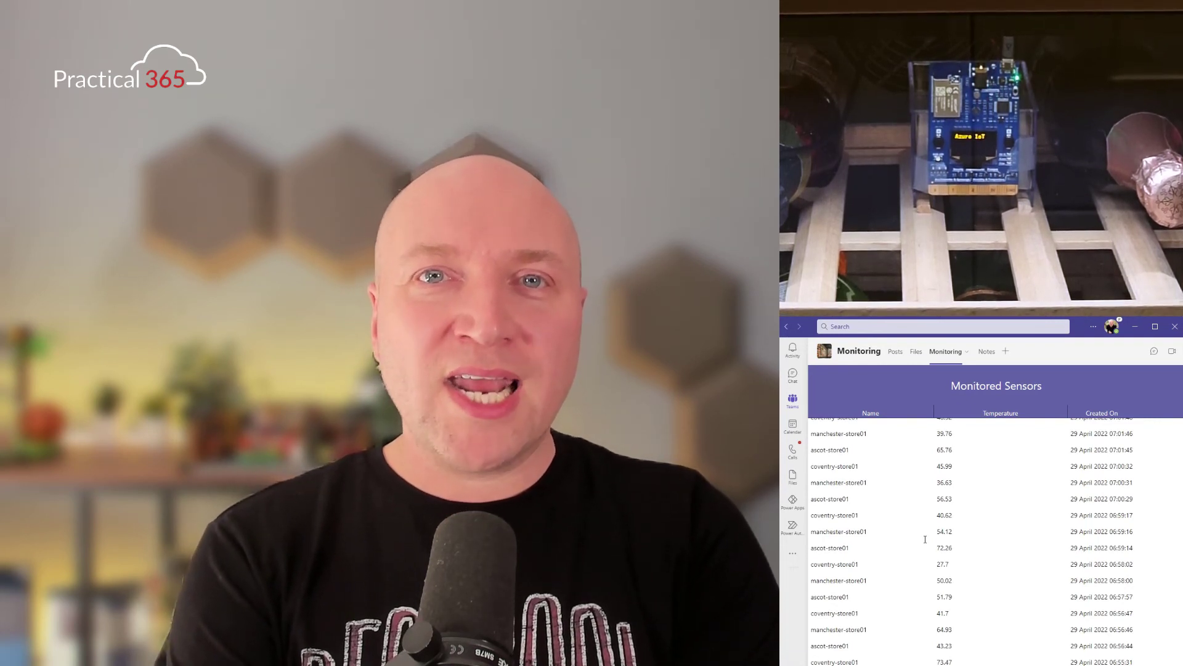
{"action": "scroll", "coordinate": [925, 539], "scroll_direction": "up", "scroll_amount": 15}
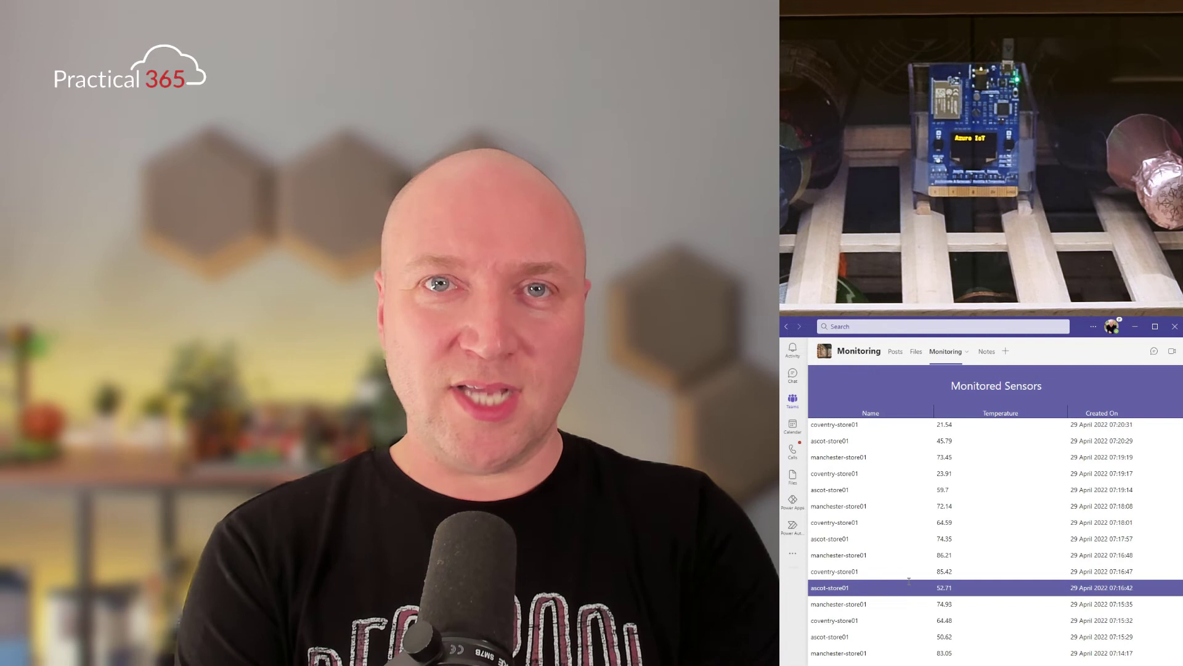